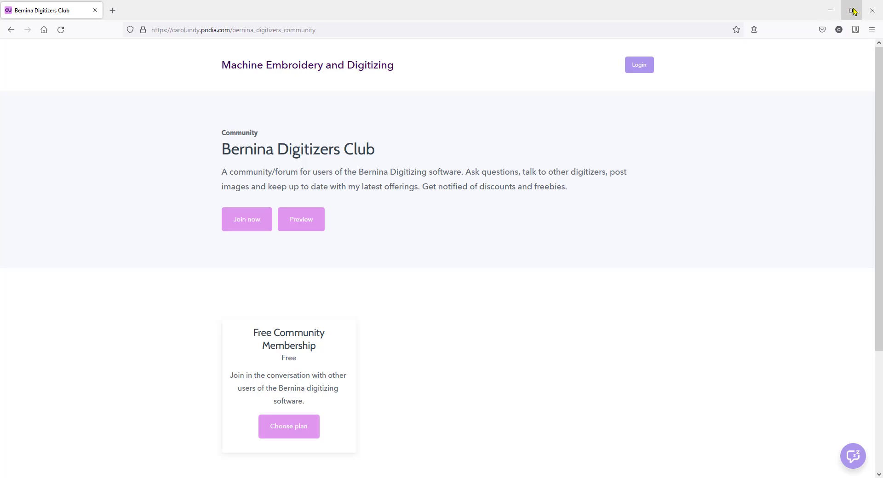
# Close the browser and examine the stitched-out bunny photo around the whiskers, nose, chin and chest for gaps between fill and outline.
pyautogui.click(876, 12)
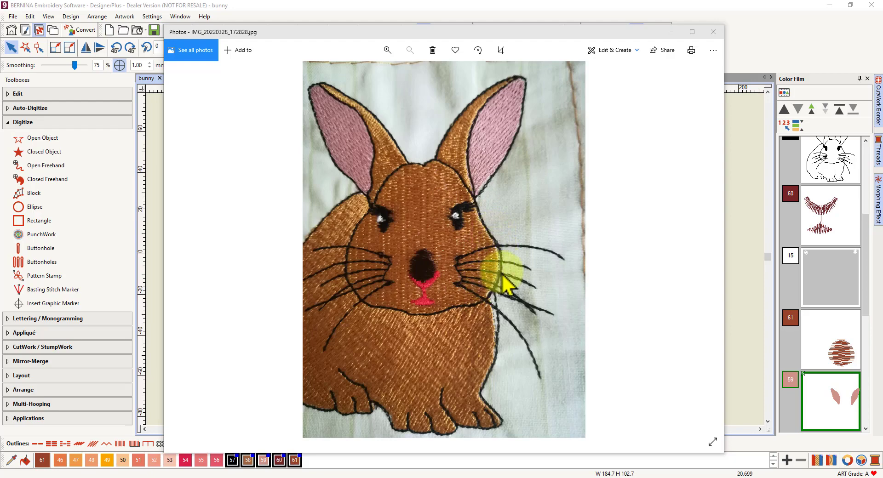
pyautogui.scroll(1, 502, 283)
pyautogui.scroll(3, 503, 283)
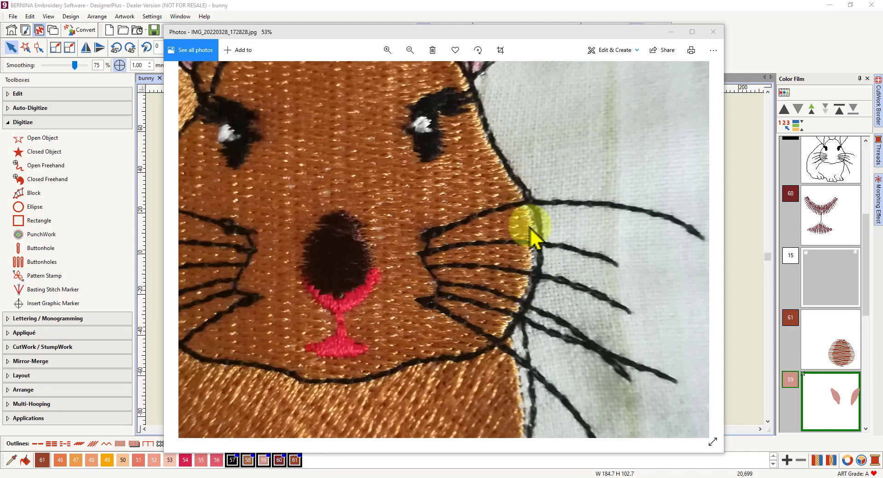
pyautogui.scroll(-2, 524, 291)
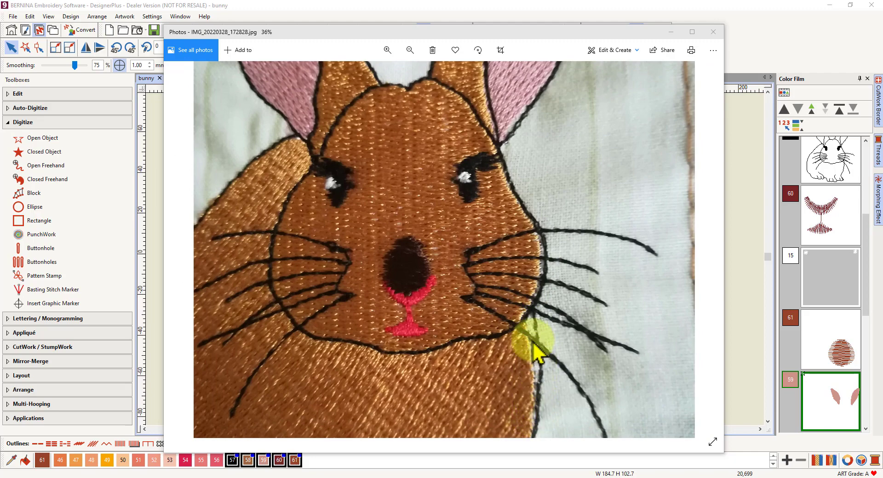
pyautogui.scroll(-1, 516, 319)
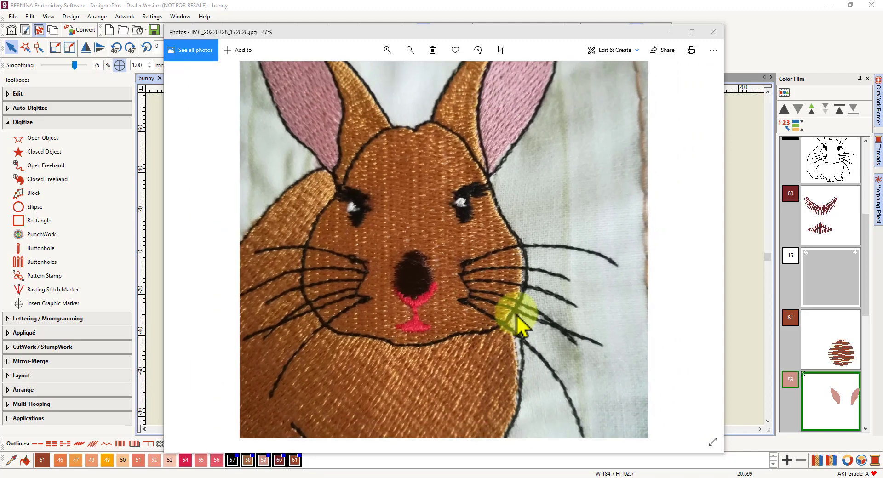
pyautogui.scroll(2, 485, 295)
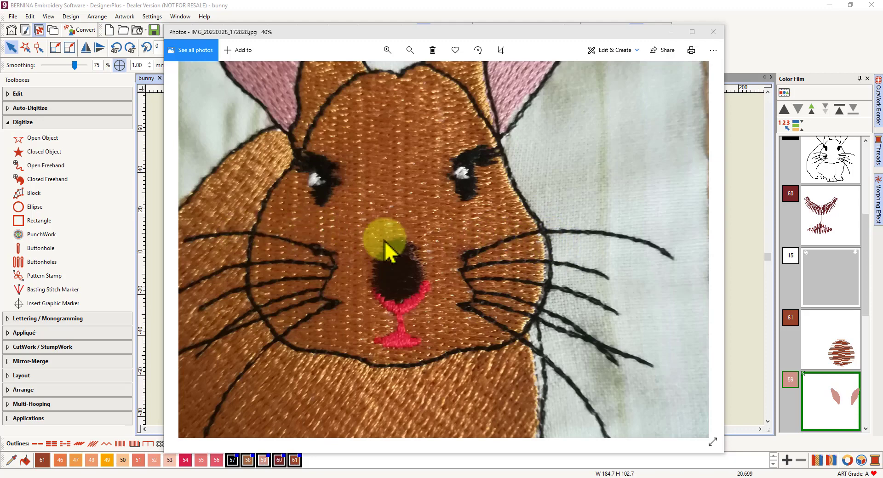
pyautogui.scroll(-1, 391, 248)
pyautogui.scroll(-2, 390, 248)
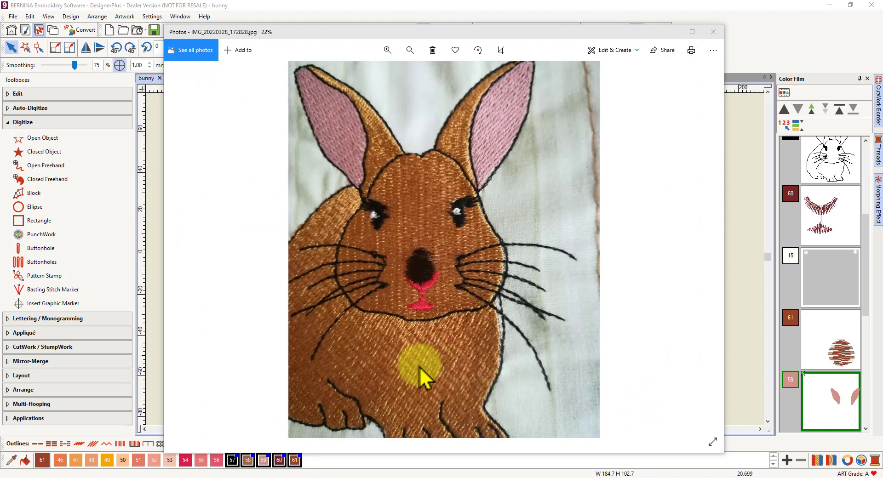
pyautogui.scroll(1, 421, 379)
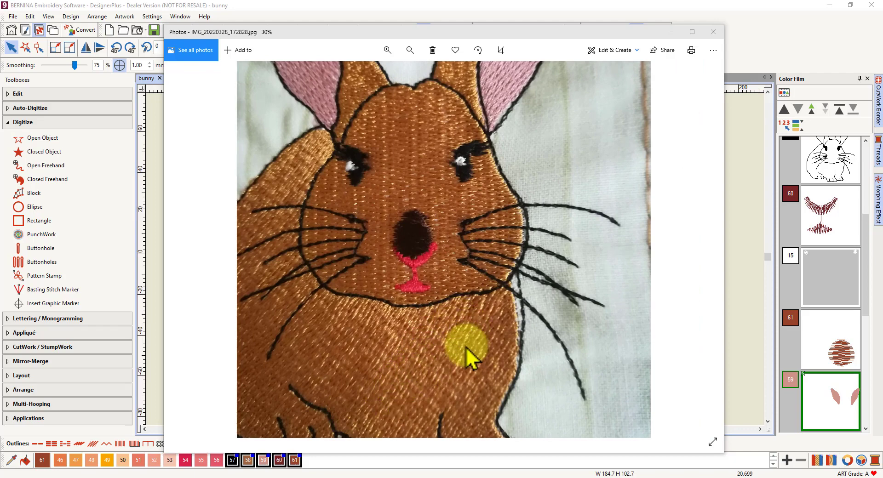
pyautogui.scroll(-2, 439, 354)
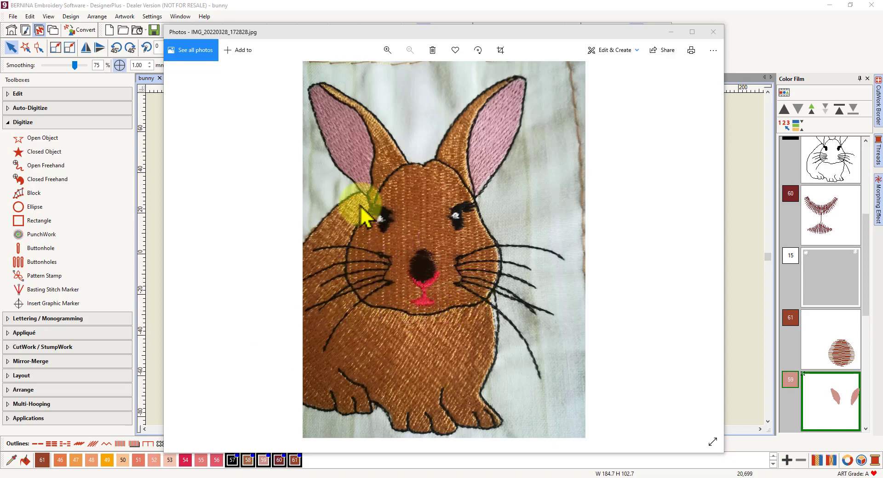
# Inspect the photo where the ear, eye and back of the bunny meet, and put the photo away.
pyautogui.scroll(2, 362, 203)
pyautogui.scroll(5, 295, 208)
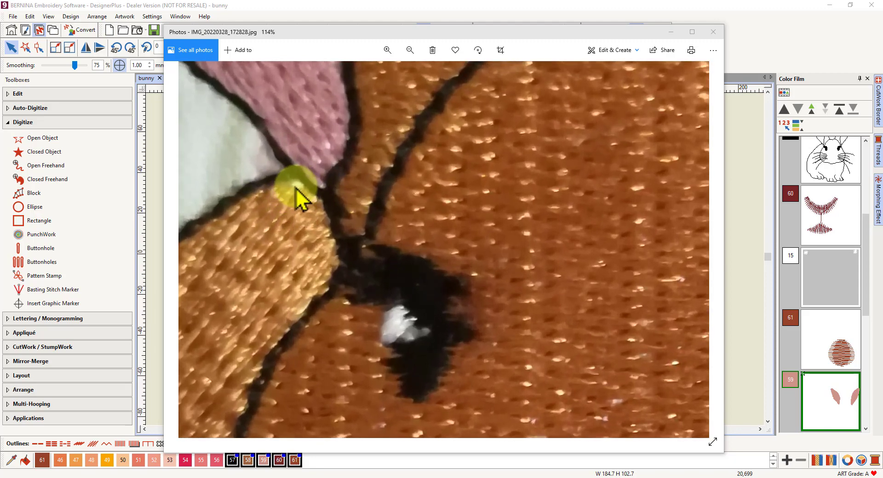
pyautogui.scroll(-6, 295, 187)
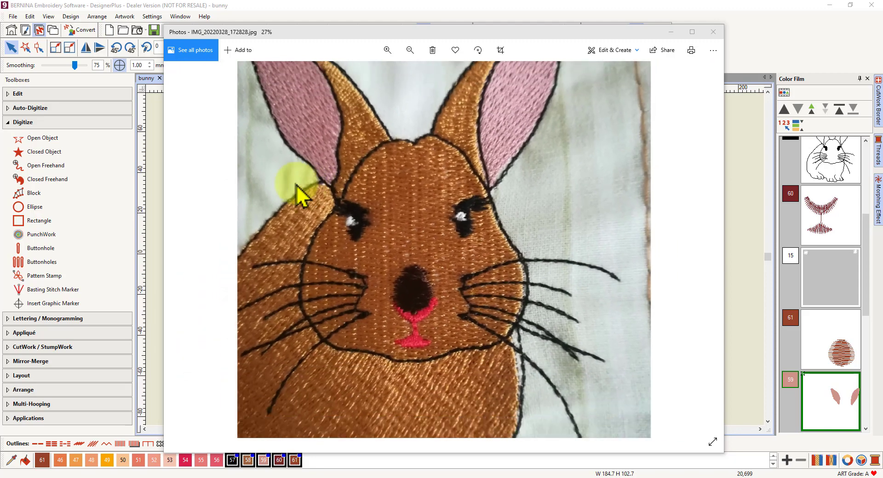
pyautogui.scroll(-1, 329, 191)
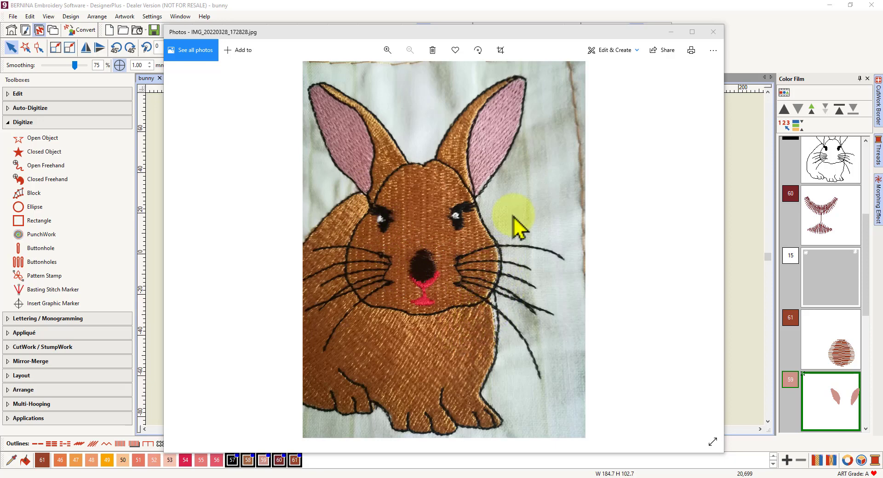
pyautogui.click(672, 33)
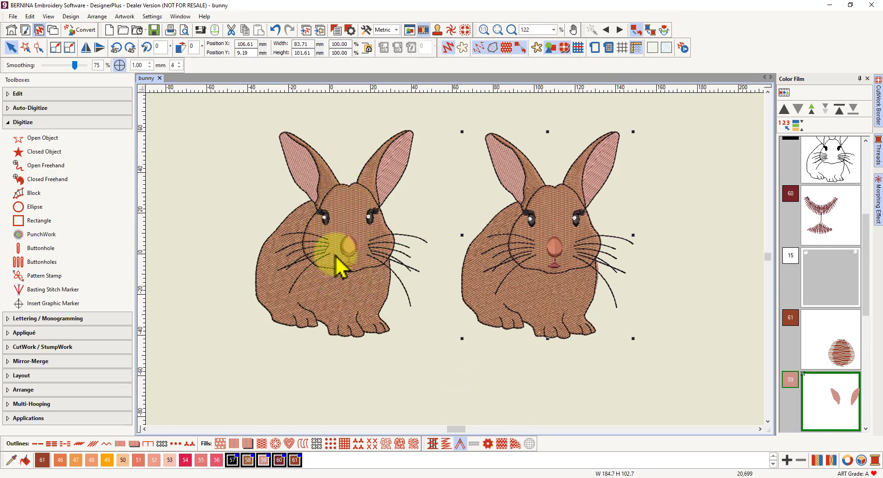
# Examine the left bunny's fill edges and outline where the cheek, whiskers and body meet.
pyautogui.scroll(3, 371, 270)
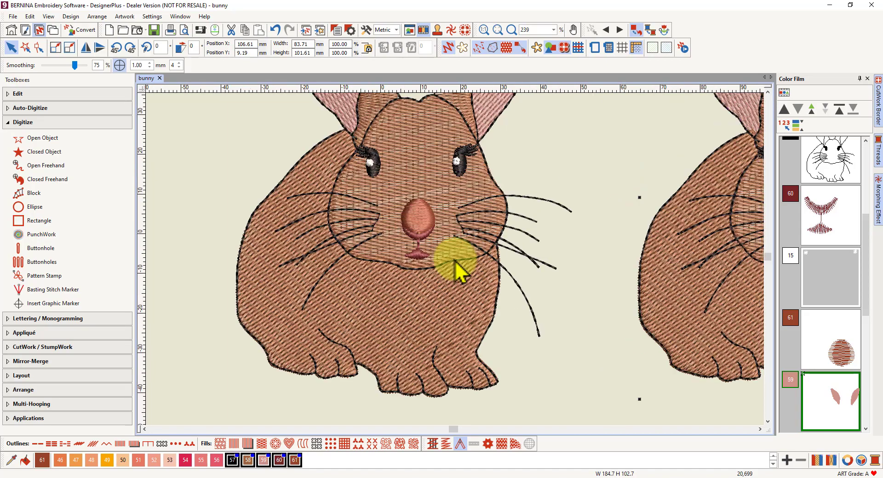
pyautogui.scroll(2, 455, 266)
pyautogui.scroll(6, 496, 257)
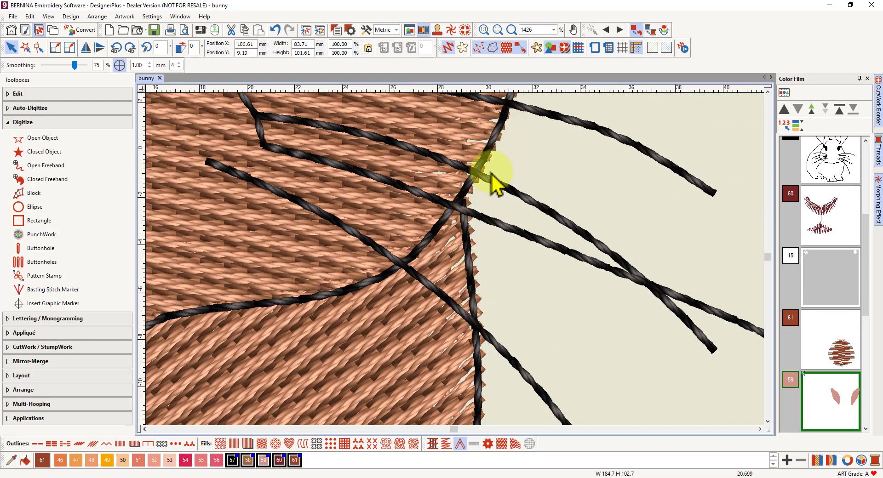
pyautogui.scroll(-4, 456, 269)
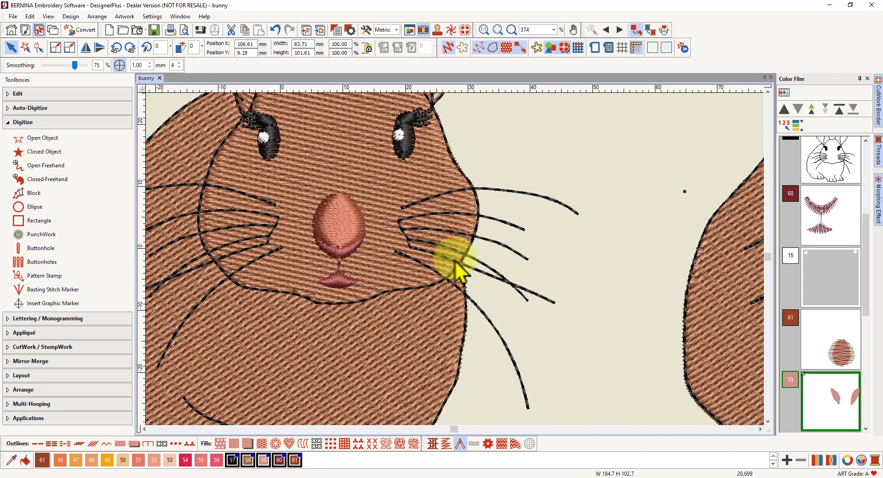
pyautogui.scroll(-3, 457, 269)
# Check the left bunny's body fill properties, including its underlay and pull compensation effects, and close the dialog.
pyautogui.click(407, 304)
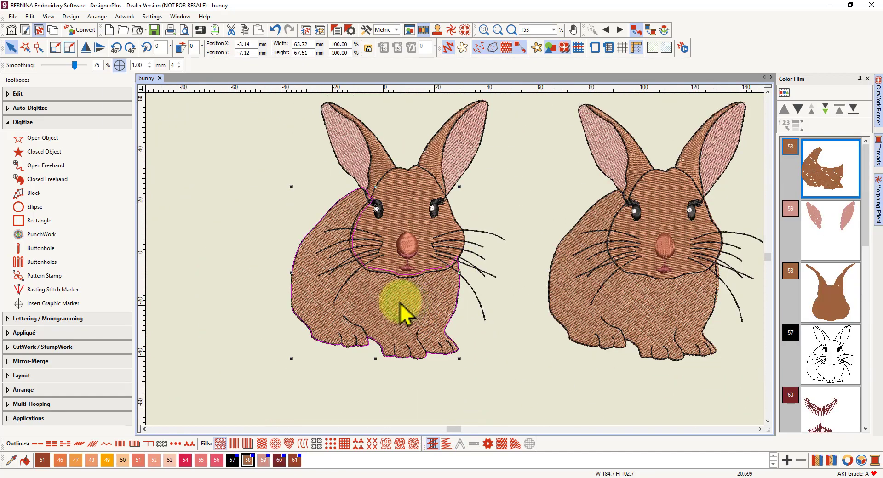
pyautogui.rightClick(405, 305)
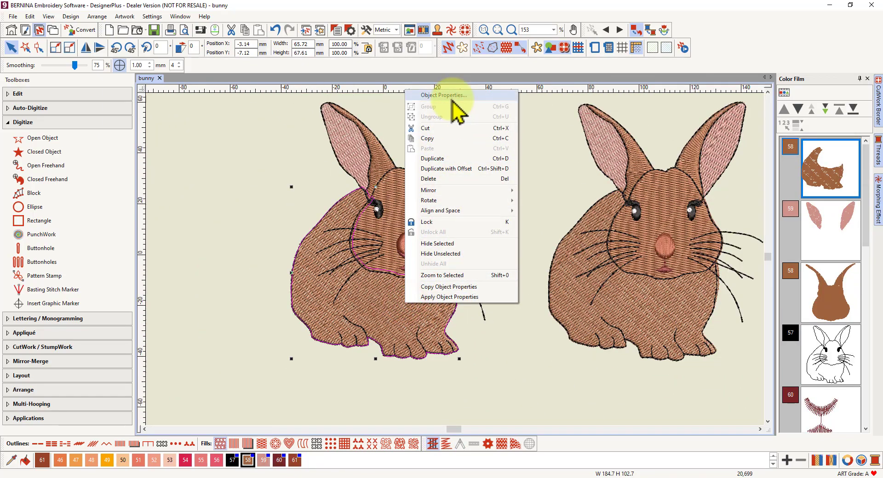
pyautogui.click(452, 95)
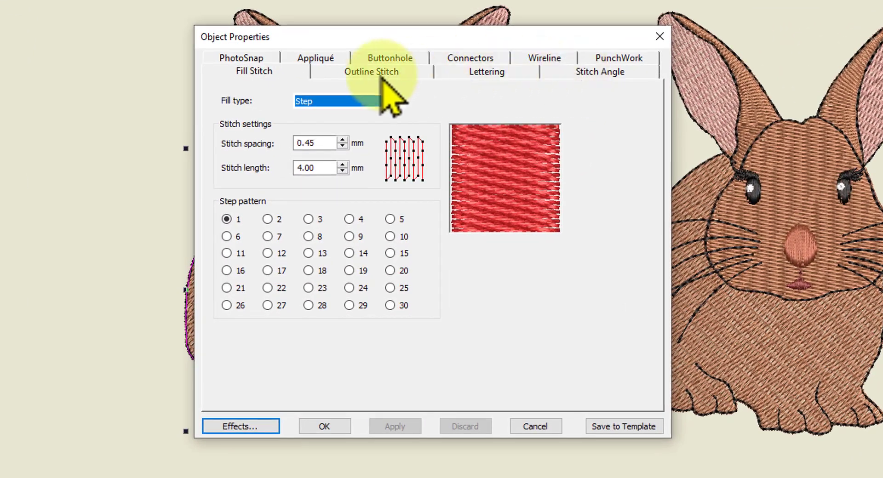
pyautogui.click(232, 427)
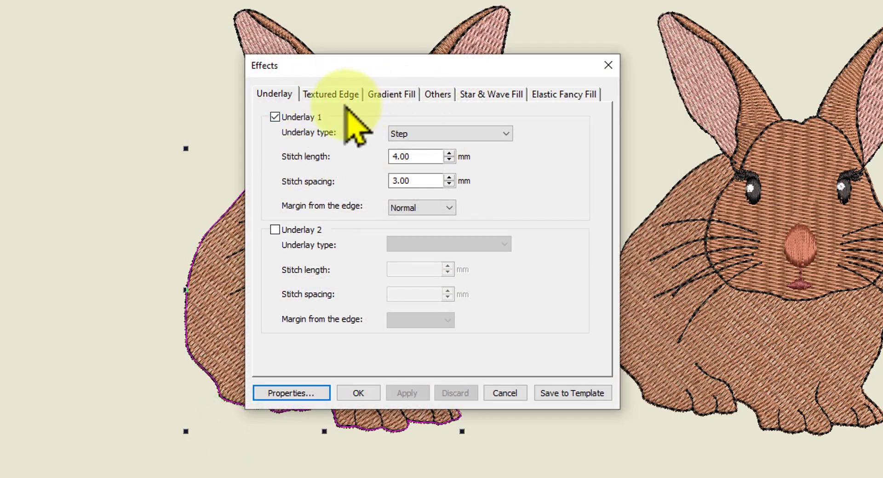
pyautogui.click(435, 95)
pyautogui.click(394, 131)
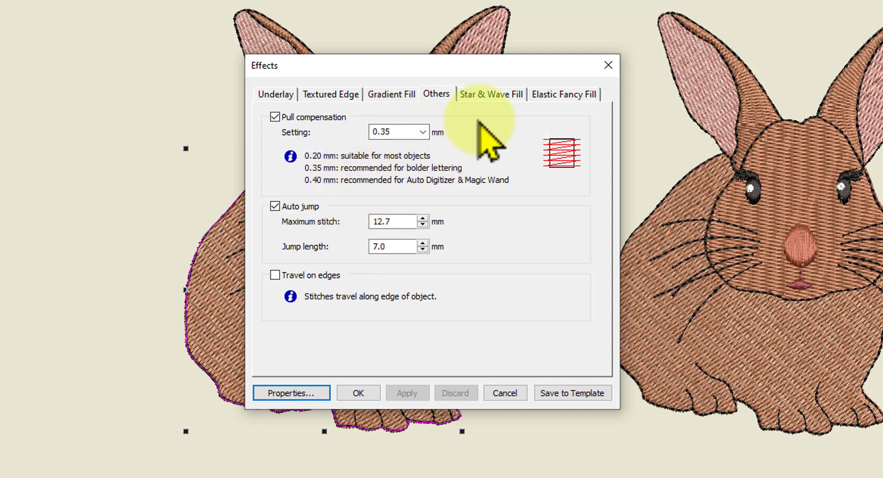
pyautogui.moveTo(485, 68); pyautogui.dragTo(138, 118)
pyautogui.click(459, 296)
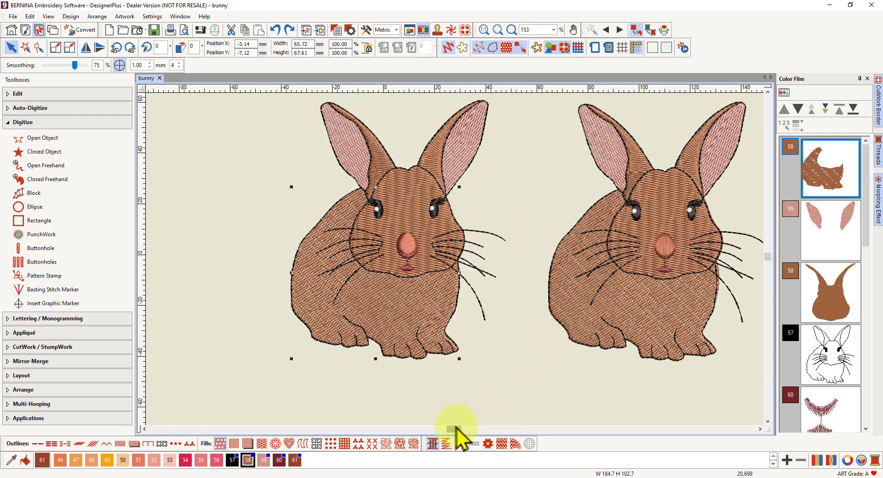
# Examine the right bunny's cheek and chest edges against the outline and compare them with the stitched-out photo.
pyautogui.moveTo(457, 429); pyautogui.dragTo(463, 430)
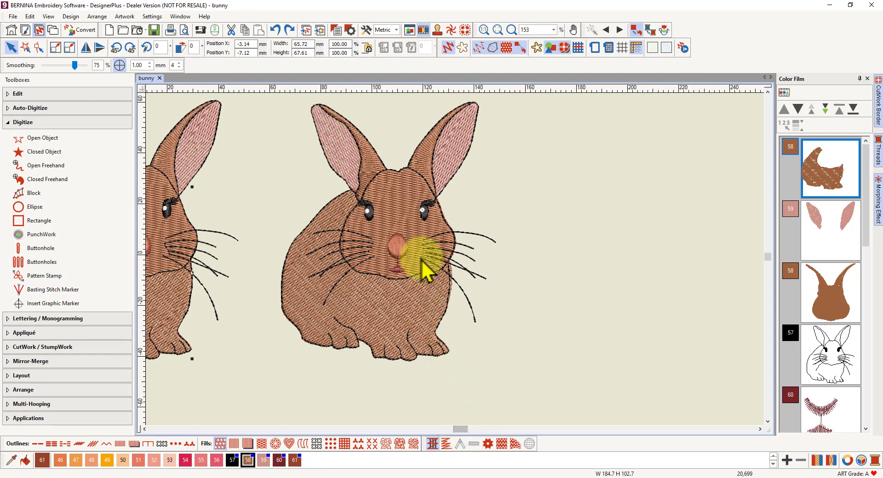
pyautogui.scroll(2, 420, 258)
pyautogui.scroll(2, 455, 262)
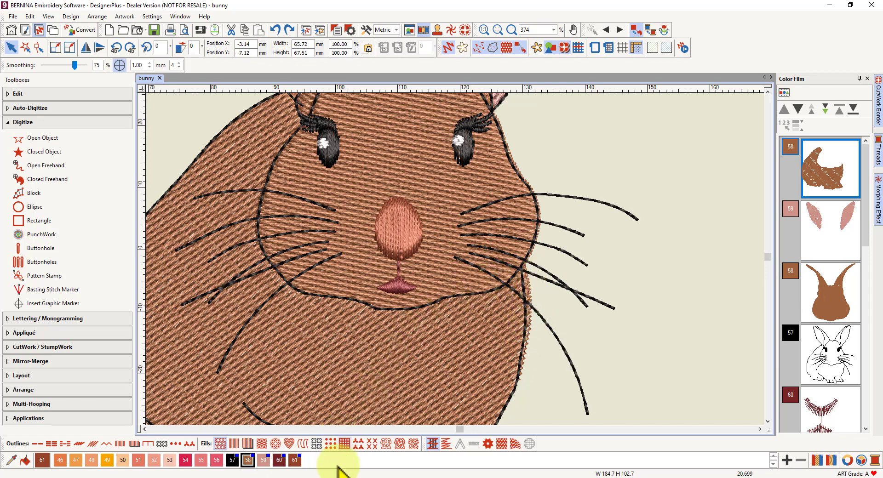
pyautogui.click(303, 476)
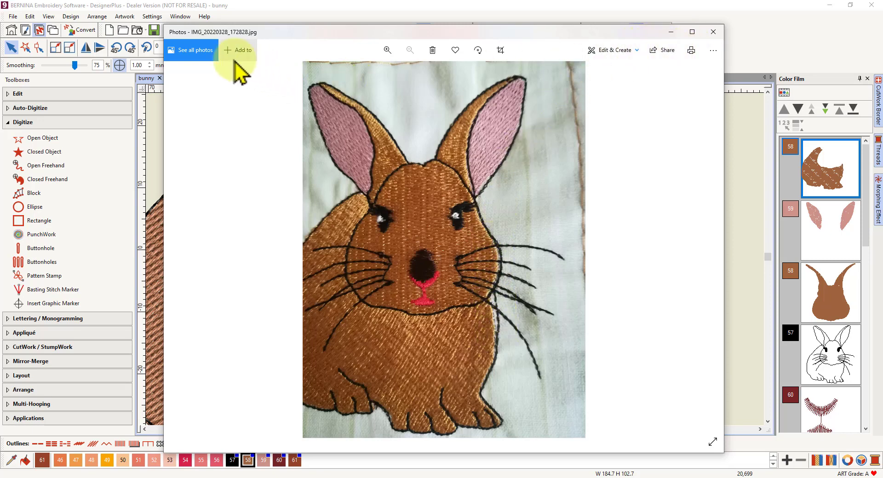
pyautogui.click(671, 31)
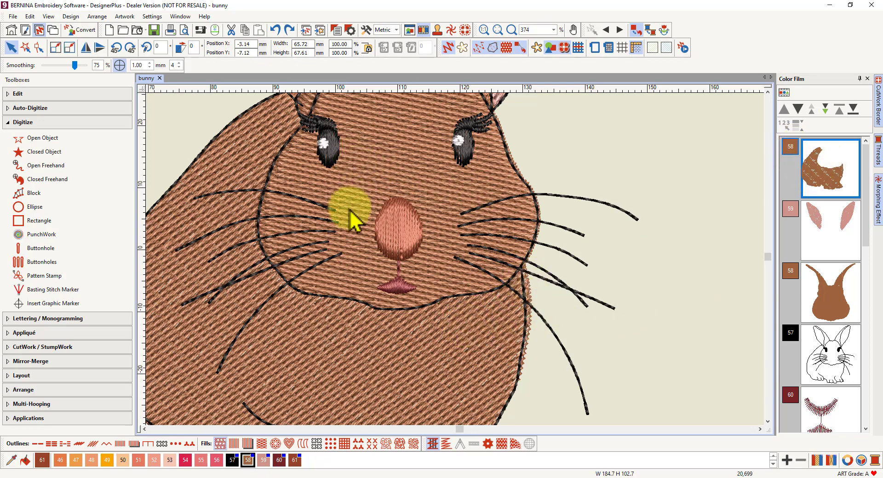
# Ungroup the right bunny design and clear the selection.
pyautogui.click(419, 351)
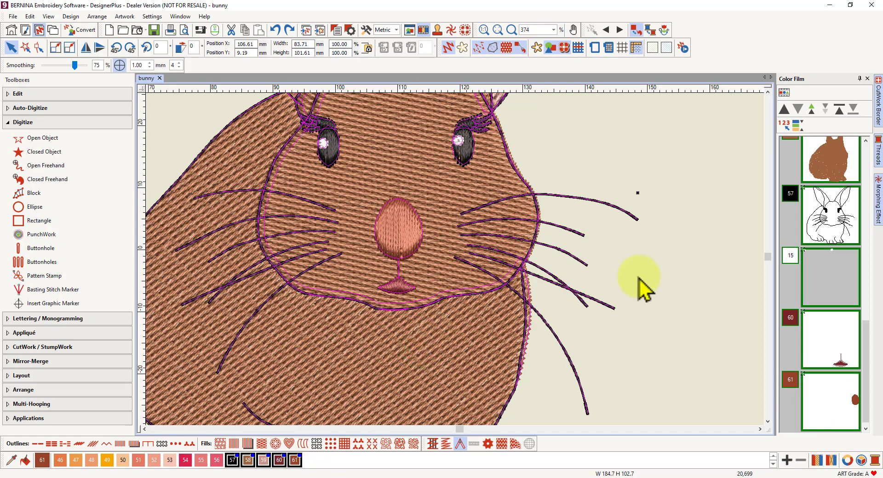
pyautogui.rightClick(822, 161)
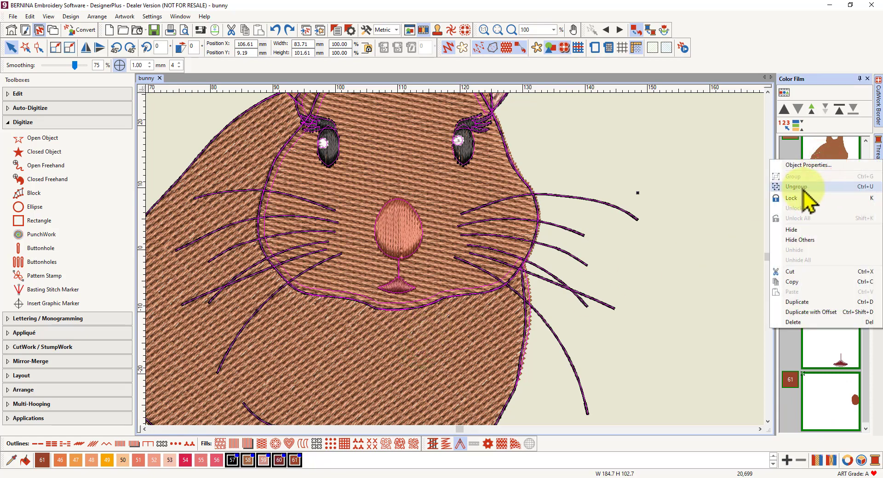
pyautogui.click(802, 186)
pyautogui.click(726, 258)
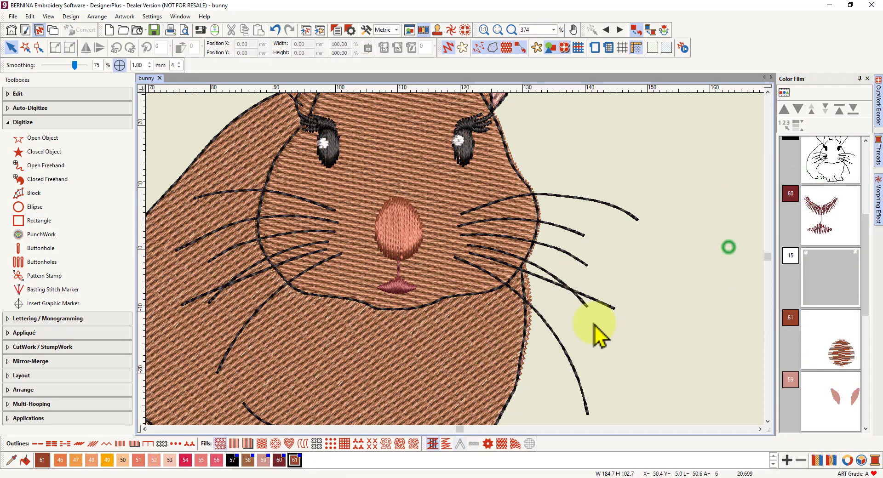
# Display the reshape points of the right bunny's body fill and examine its edge against the outline from cheek to paws.
pyautogui.click(455, 355)
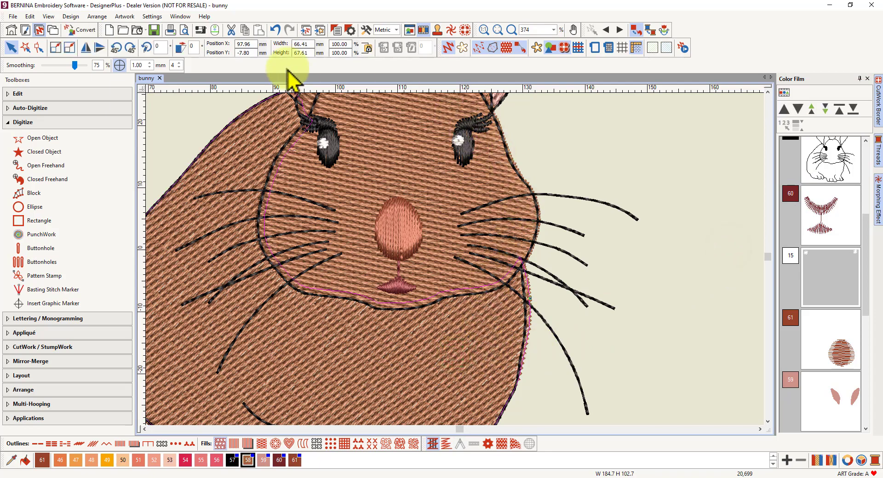
pyautogui.click(40, 48)
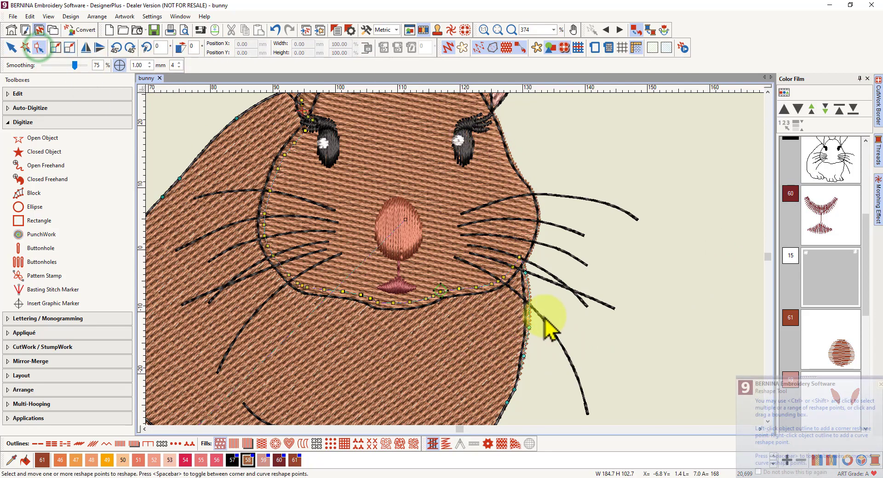
pyautogui.scroll(4, 538, 301)
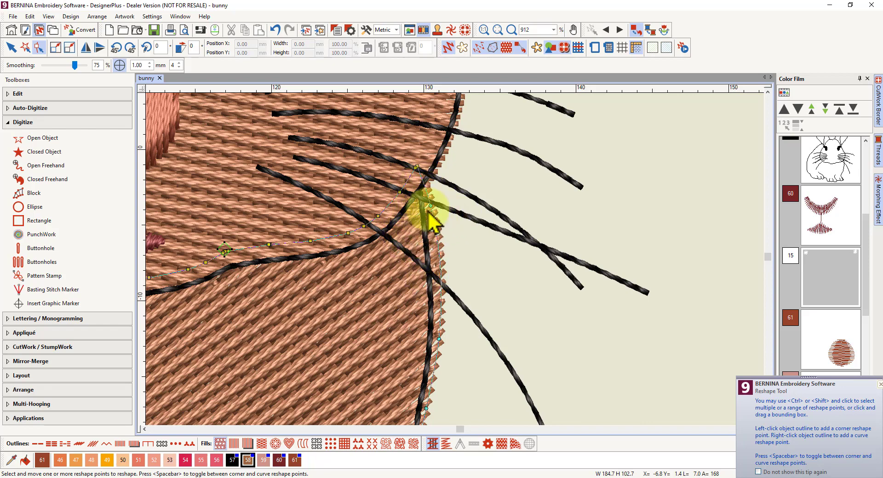
pyautogui.click(399, 191)
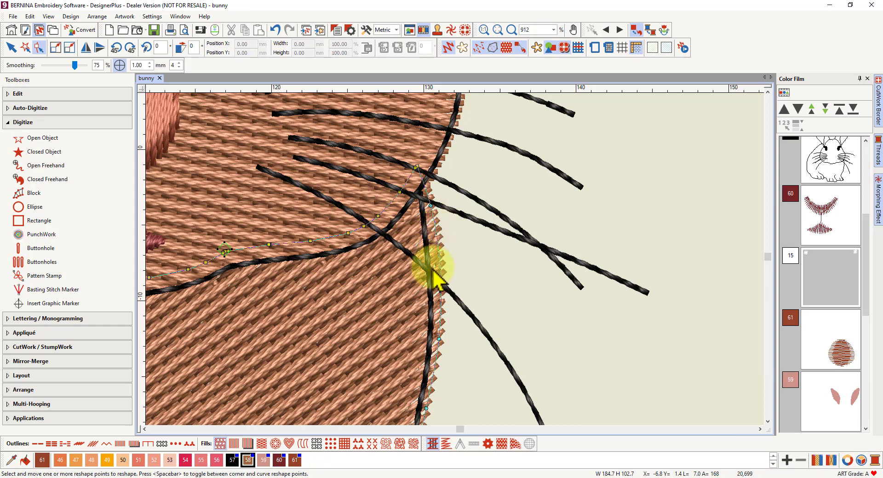
pyautogui.scroll(-4, 433, 266)
pyautogui.press('Delete')
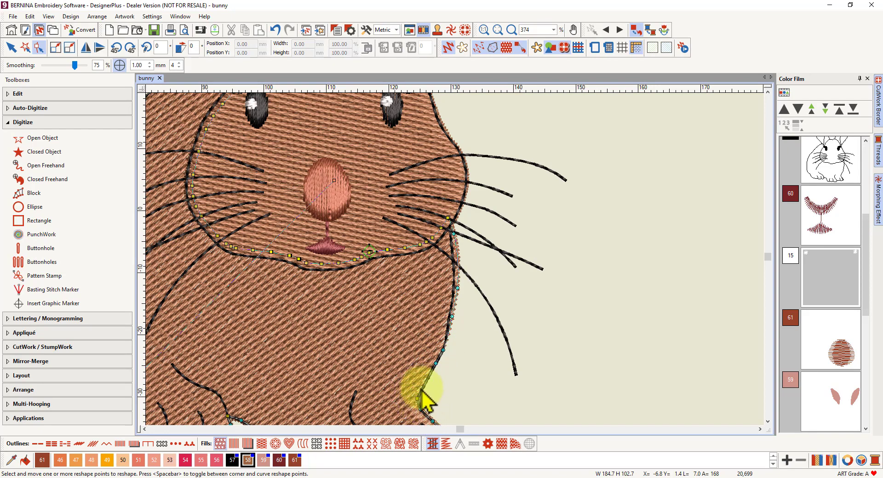
pyautogui.scroll(4, 453, 256)
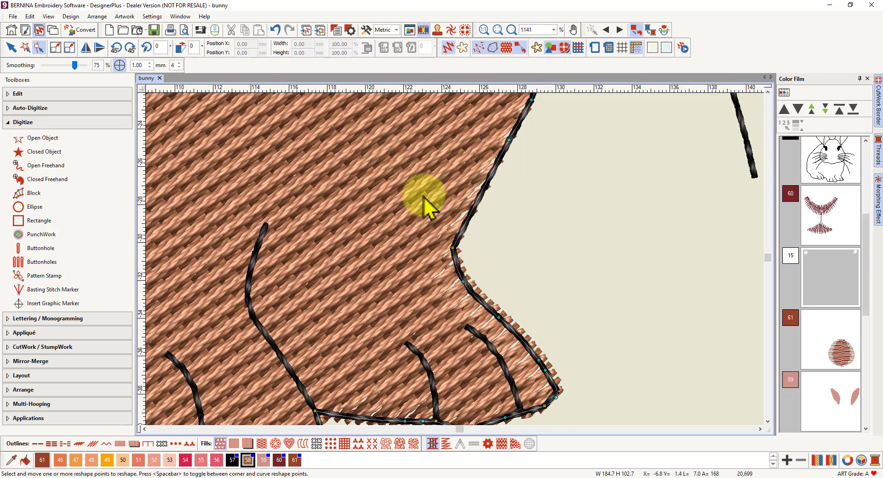
pyautogui.scroll(-4, 461, 174)
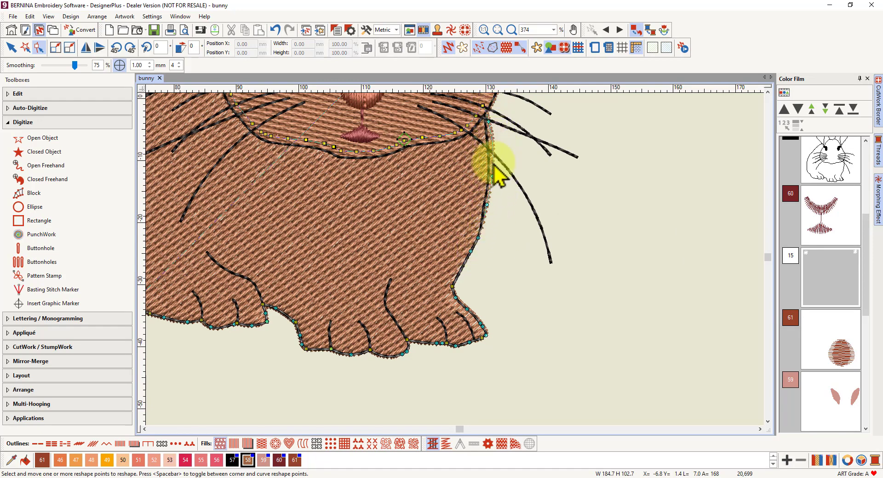
pyautogui.scroll(-2, 457, 148)
pyautogui.scroll(-1, 460, 258)
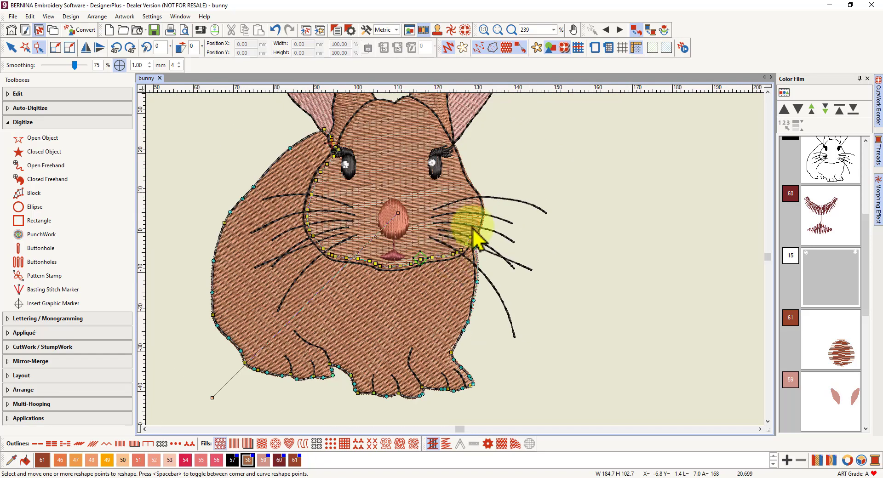
# Display the reshape points of the right bunny's head fill and examine how its edge follows the face outline.
pyautogui.scroll(2, 457, 249)
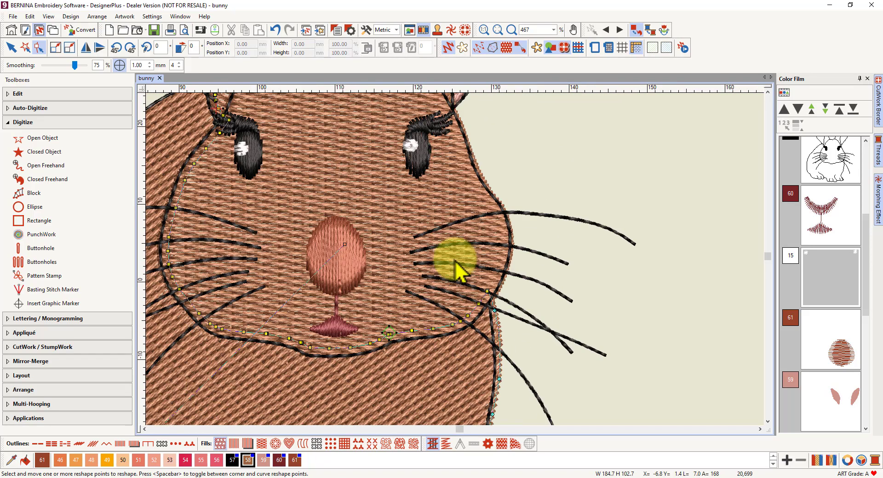
pyautogui.click(453, 193)
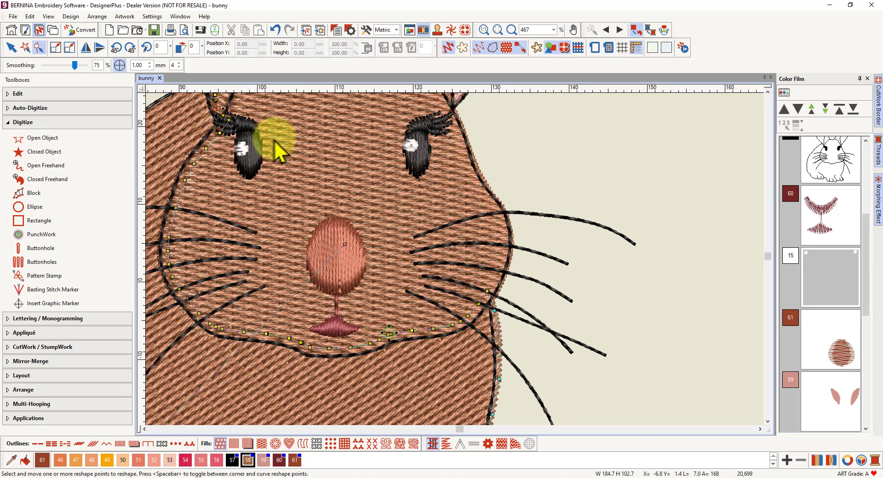
pyautogui.click(11, 46)
pyautogui.click(434, 185)
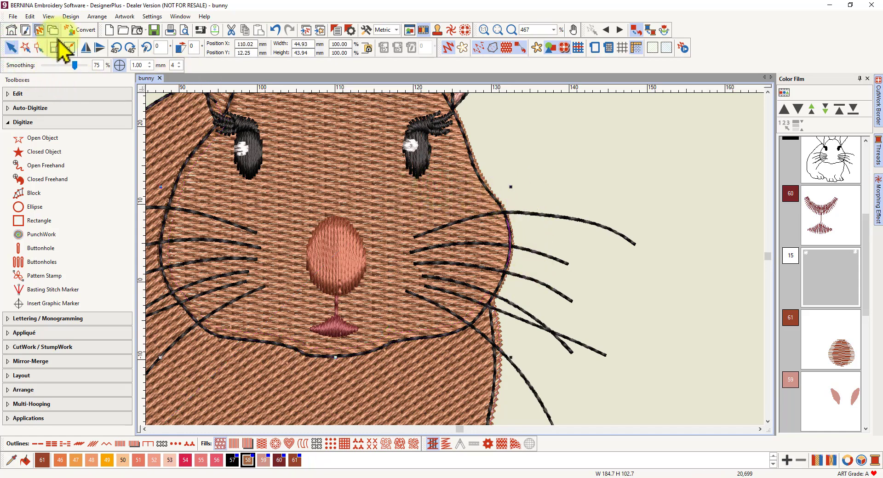
pyautogui.click(39, 47)
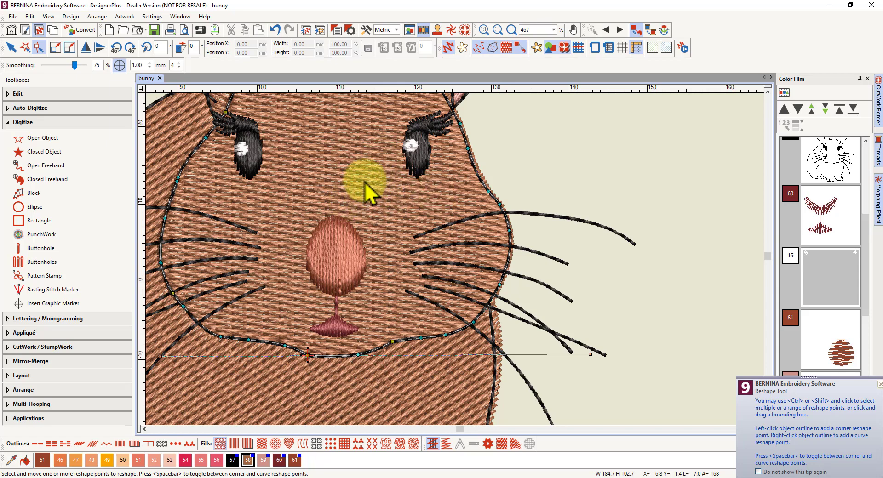
pyautogui.click(11, 47)
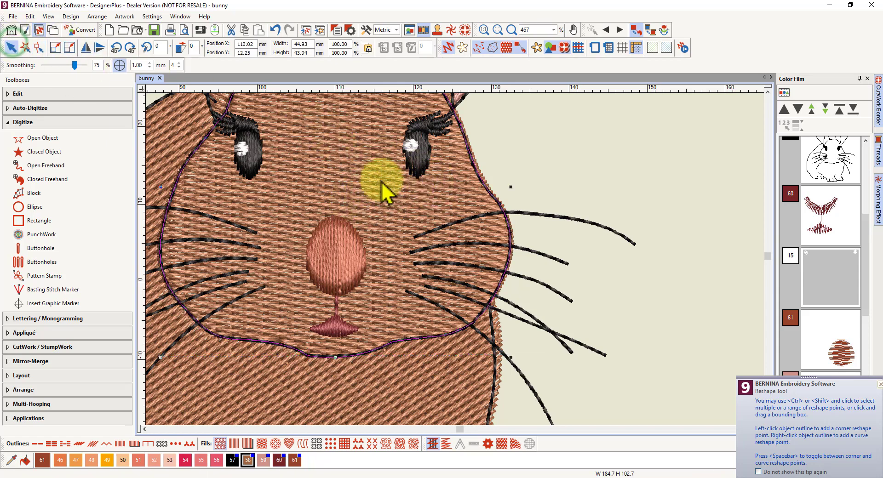
# Check the head fill's properties and its pull compensation effects, and close the dialog.
pyautogui.rightClick(368, 171)
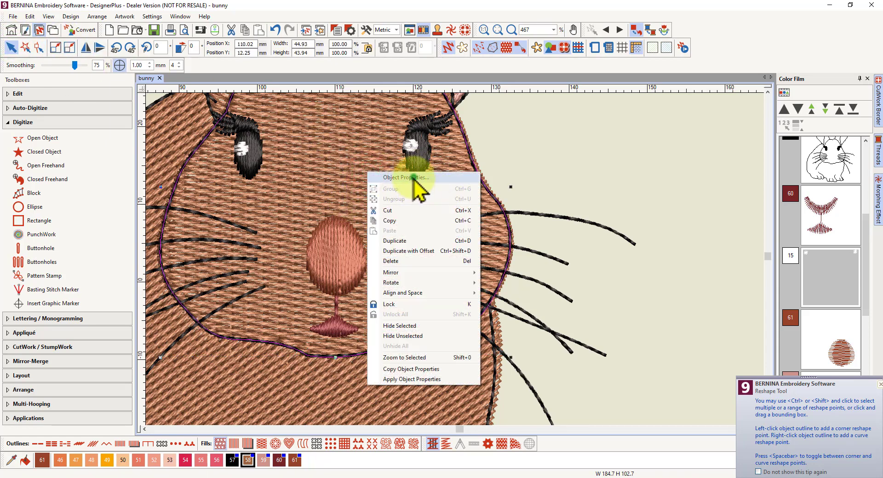
pyautogui.click(413, 177)
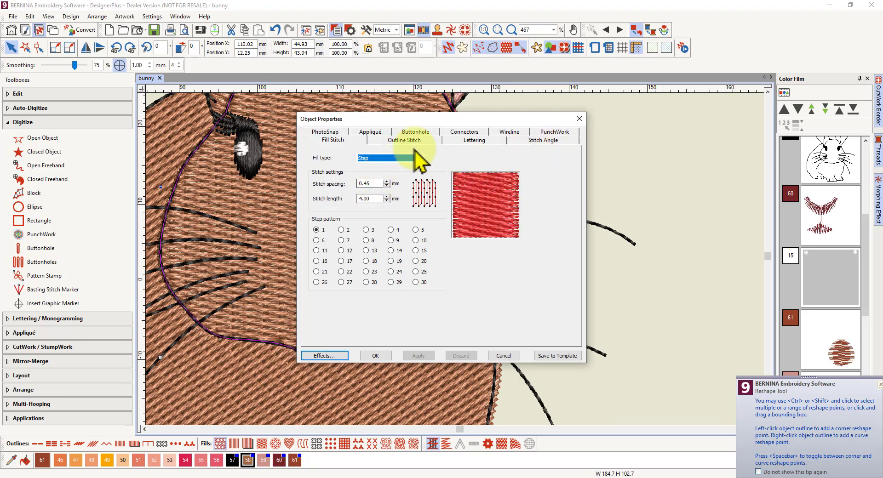
pyautogui.click(334, 356)
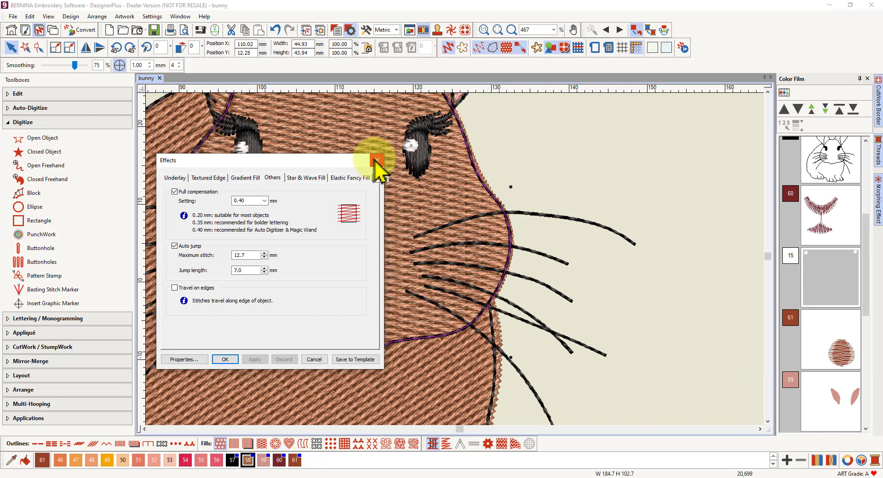
pyautogui.click(376, 161)
# Compare the left and right bunnies, examining the fill edges, outlines, nose and whiskers.
pyautogui.scroll(-5, 460, 269)
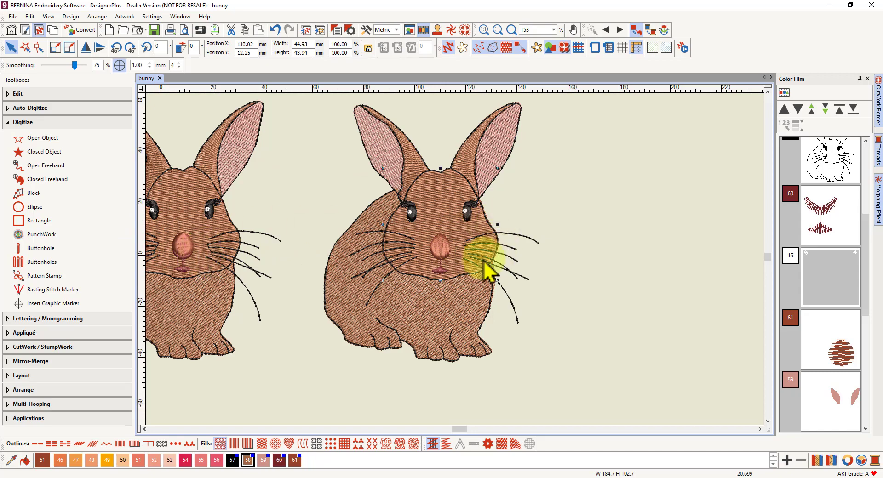
pyautogui.scroll(-1, 455, 262)
pyautogui.scroll(-1, 454, 261)
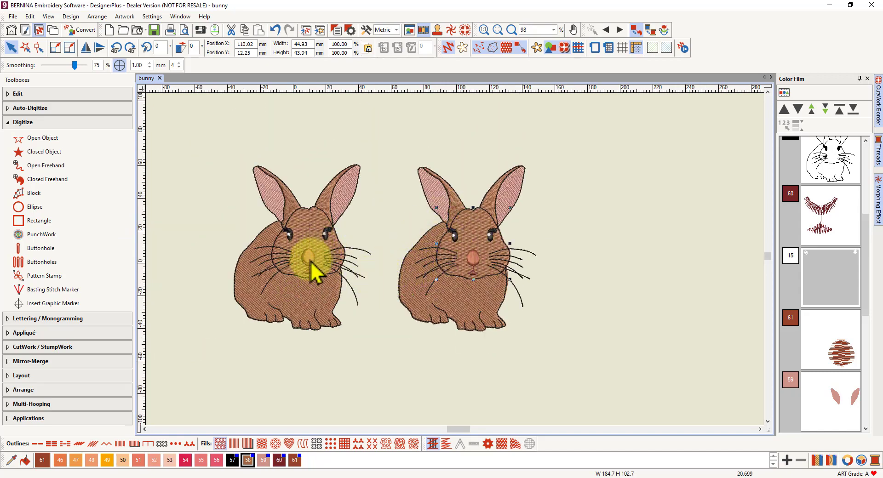
pyautogui.scroll(4, 311, 261)
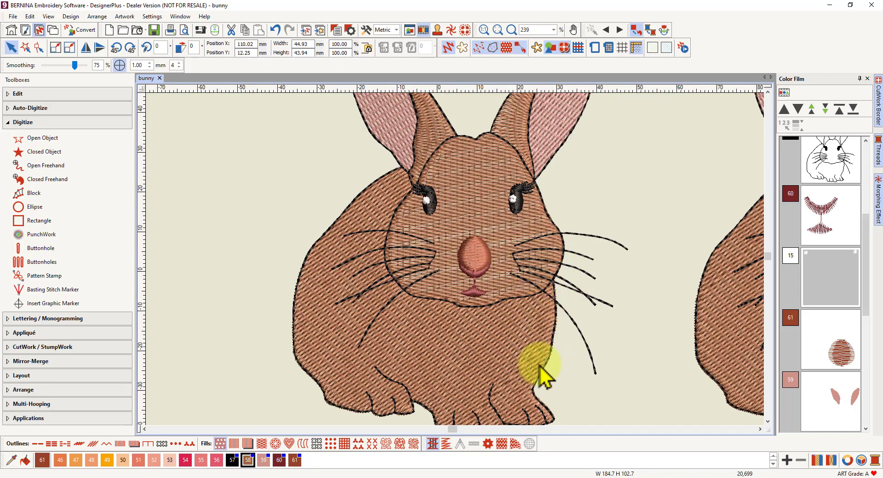
pyautogui.scroll(-1, 557, 322)
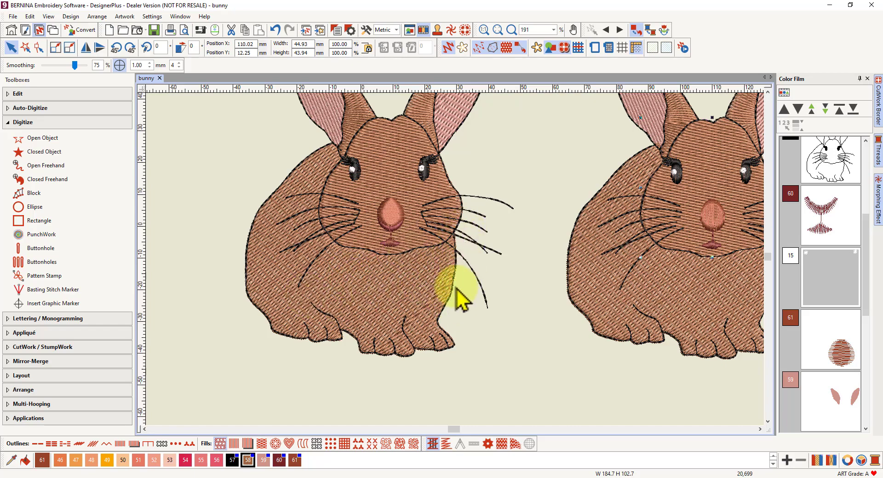
pyautogui.scroll(-5, 442, 260)
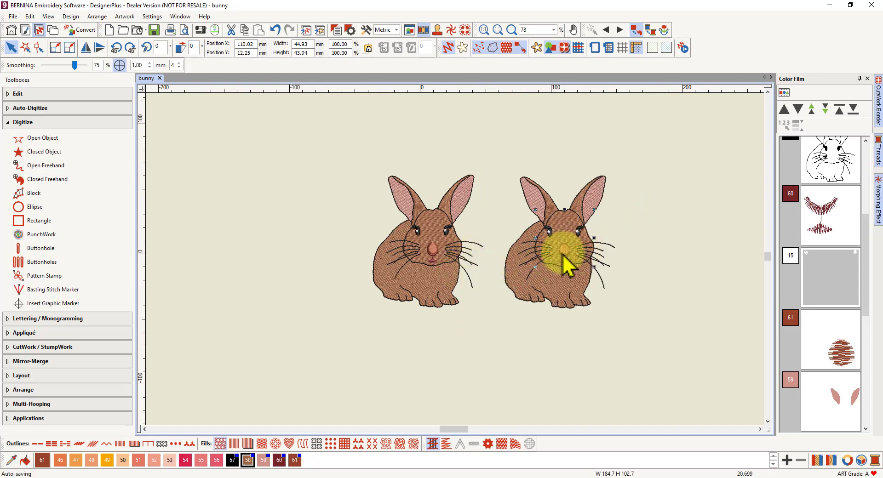
pyautogui.scroll(1, 563, 256)
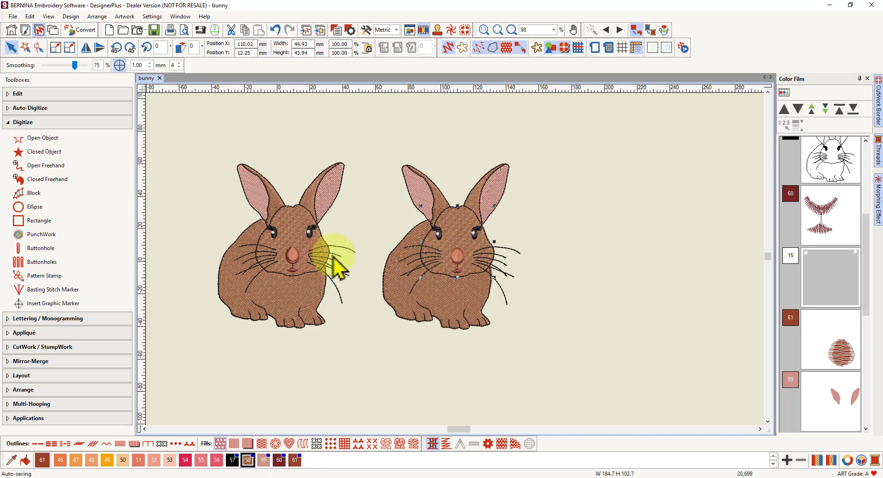
pyautogui.scroll(1, 294, 262)
pyautogui.scroll(6, 454, 267)
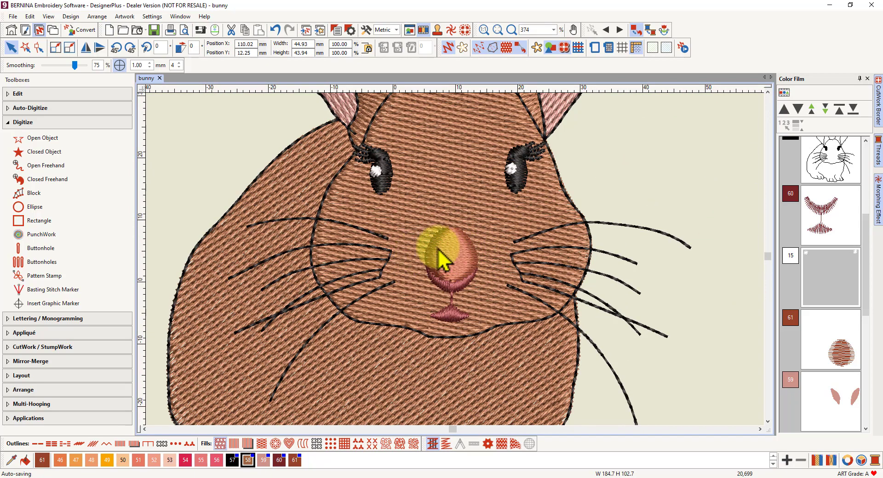
pyautogui.scroll(1, 453, 260)
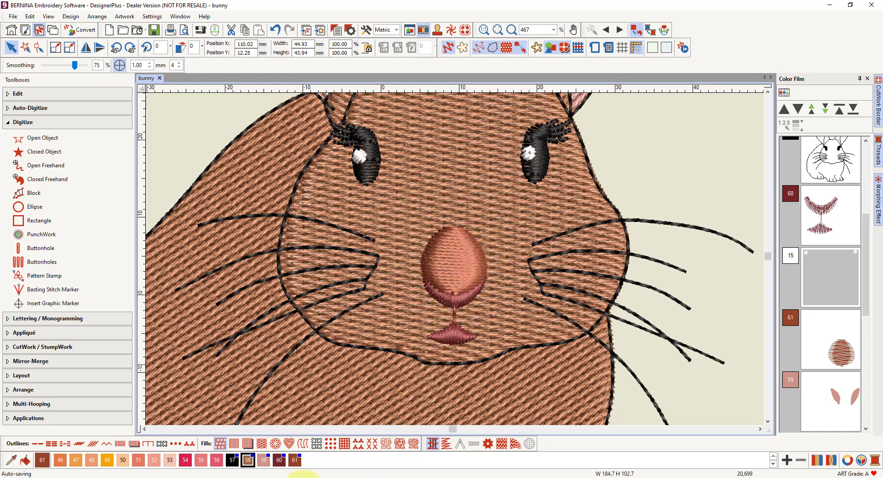
# Switch to Photos and examine the face and chest edges up close in both stitched-out bunny photos.
pyautogui.click(304, 476)
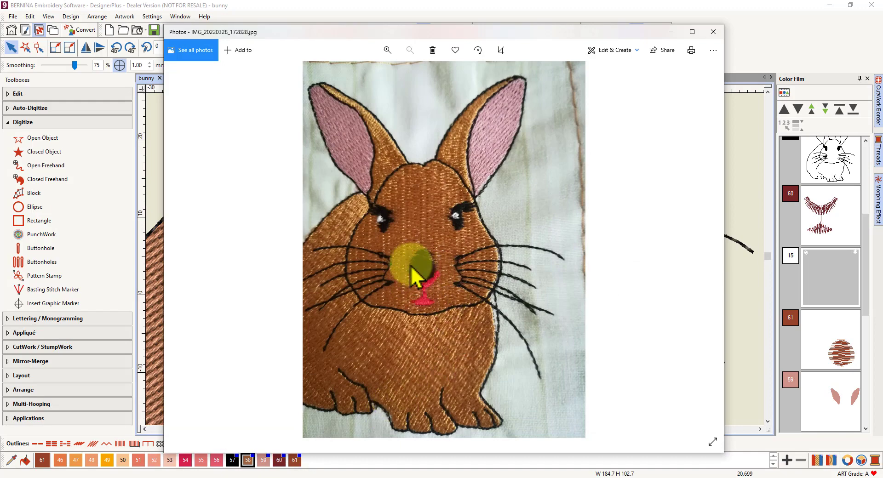
pyautogui.scroll(5, 419, 261)
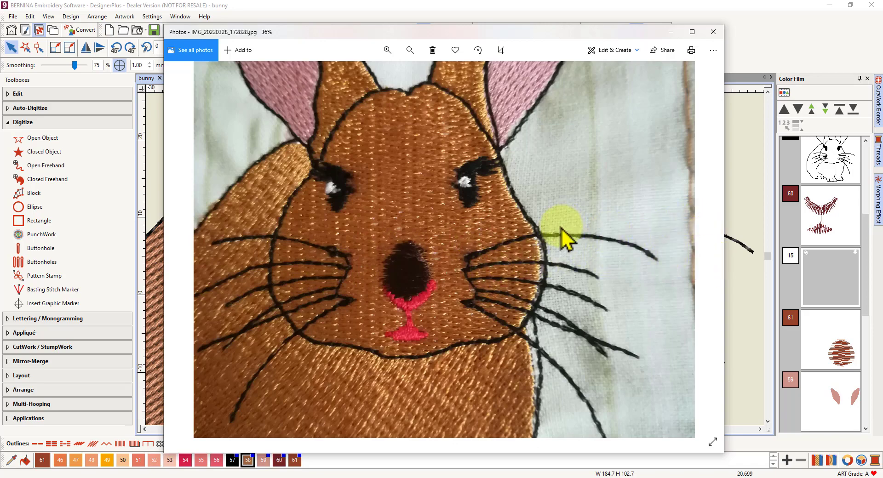
pyautogui.scroll(-4, 563, 237)
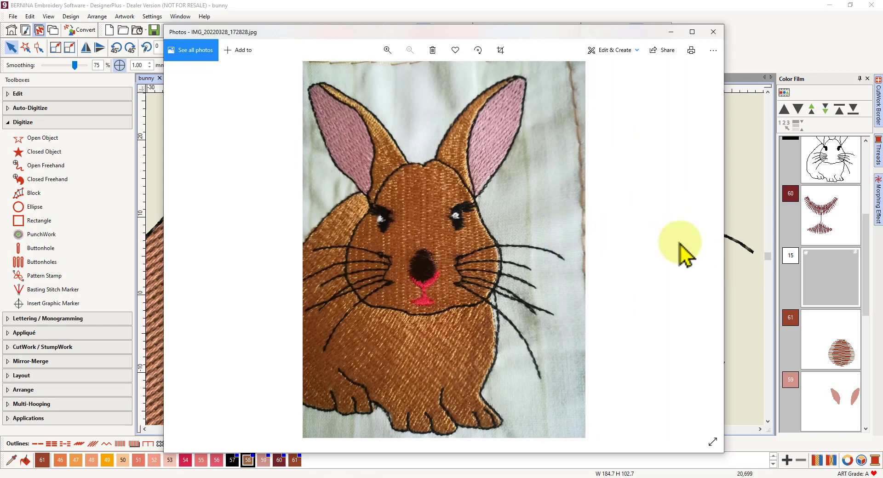
pyautogui.click(709, 248)
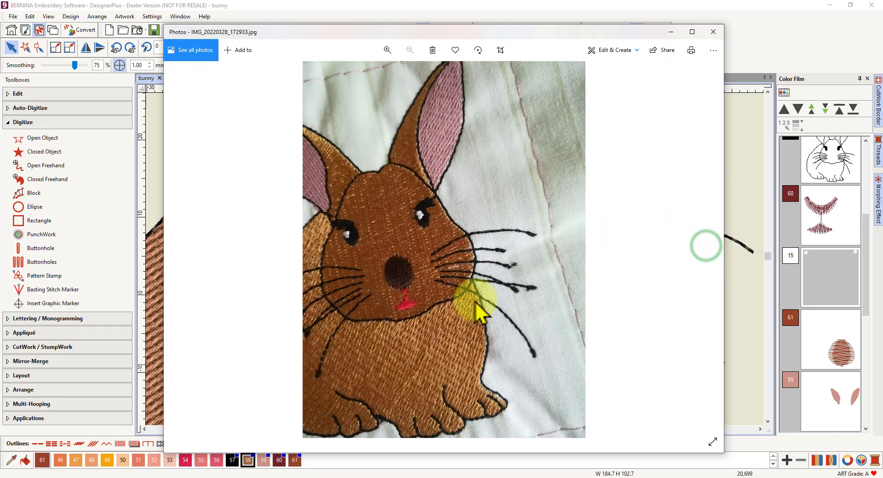
pyautogui.scroll(1, 448, 292)
pyautogui.scroll(3, 447, 283)
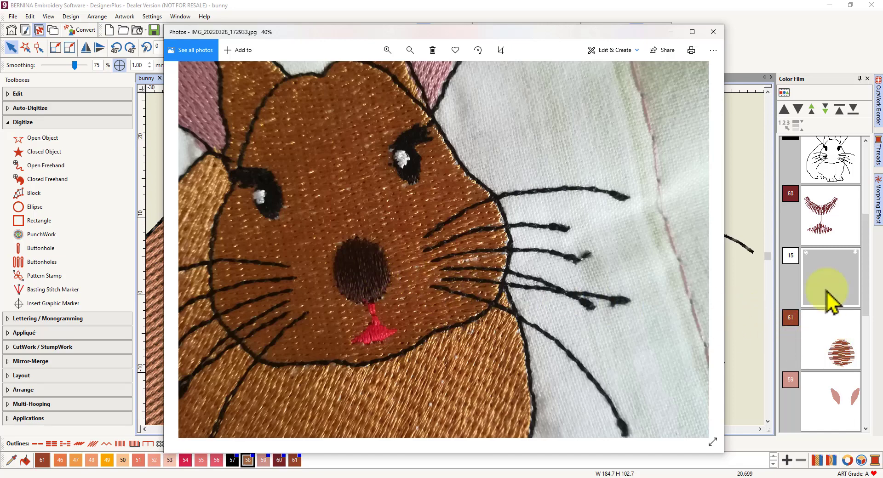
# Switch back to BERNINA Embroidery Software and select the right bunny's nose fill from the stitching sequence for a close look.
pyautogui.scroll(-3, 830, 285)
pyautogui.scroll(-3, 835, 266)
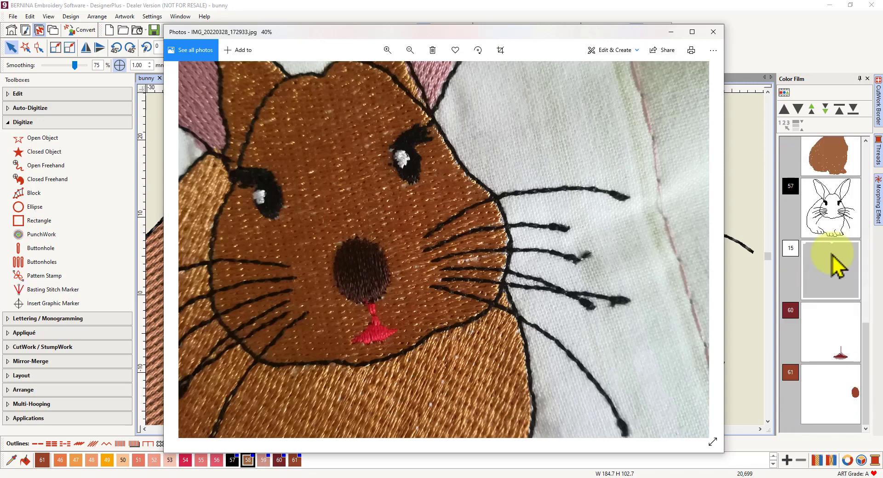
pyautogui.click(835, 402)
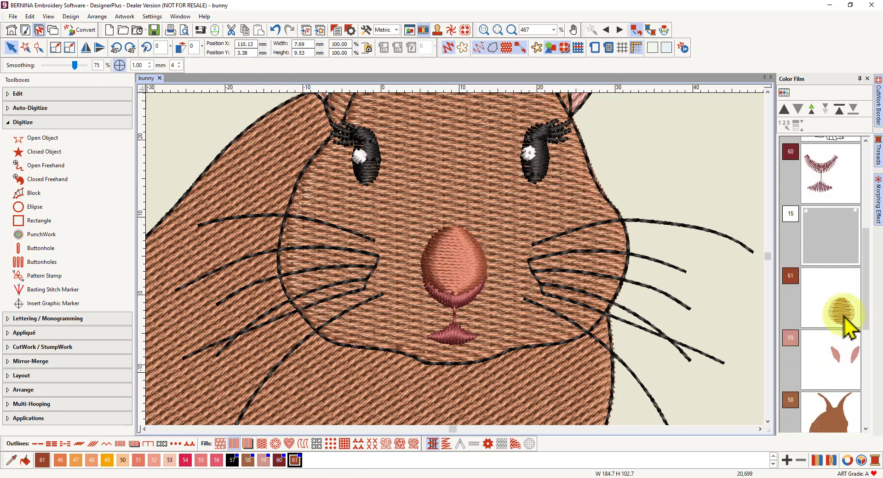
pyautogui.click(835, 314)
pyautogui.scroll(-4, 835, 315)
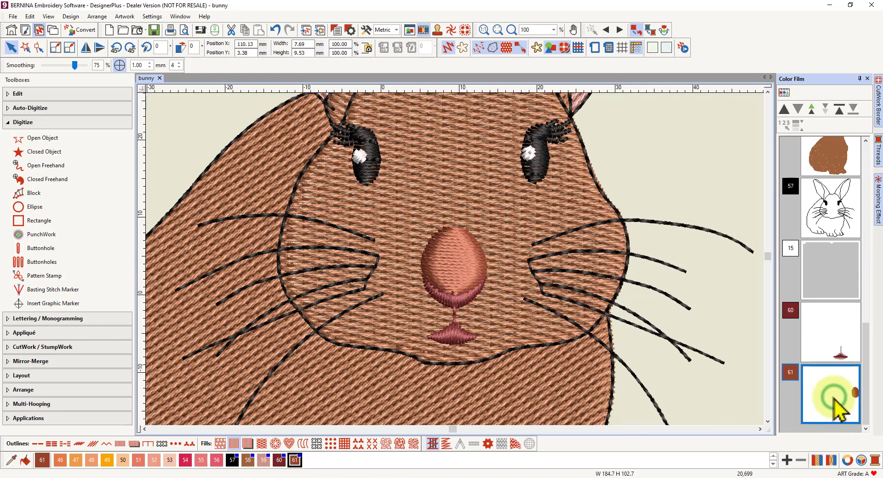
pyautogui.scroll(-3, 453, 269)
pyautogui.scroll(1, 607, 269)
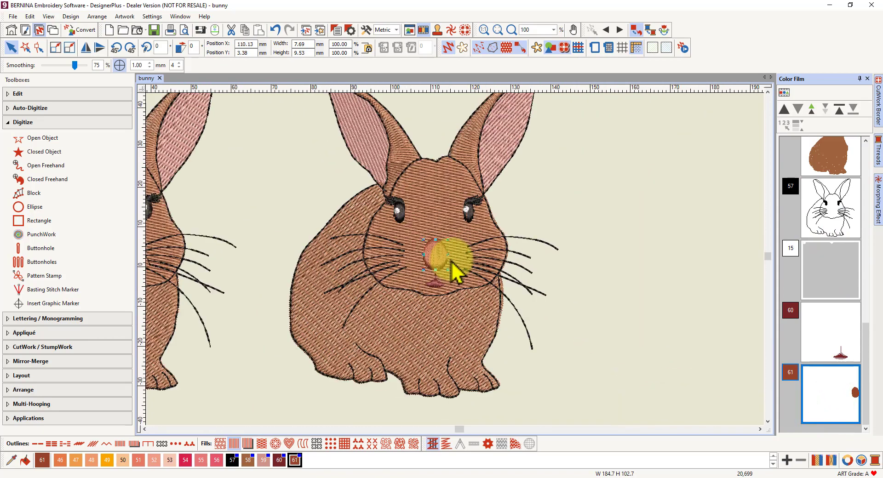
pyautogui.scroll(5, 453, 270)
# Check the selected nose's fill properties, along with its pull compensation and underlay effects.
pyautogui.rightClick(421, 250)
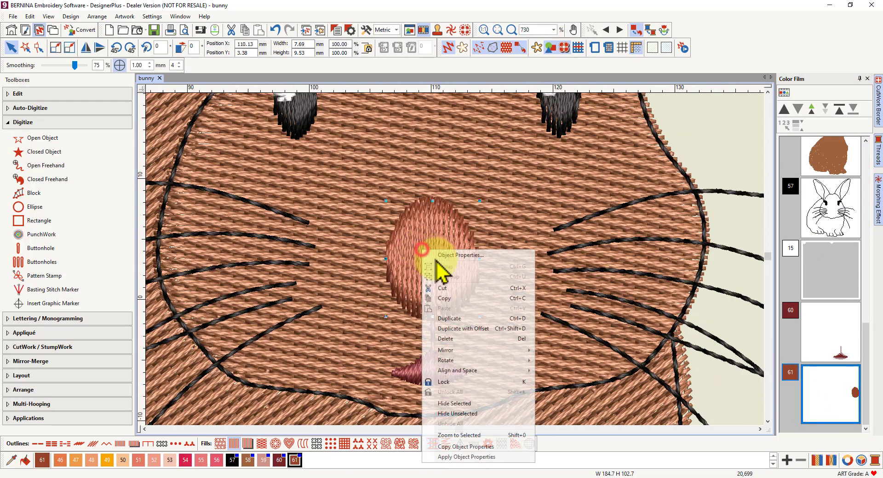
pyautogui.click(482, 255)
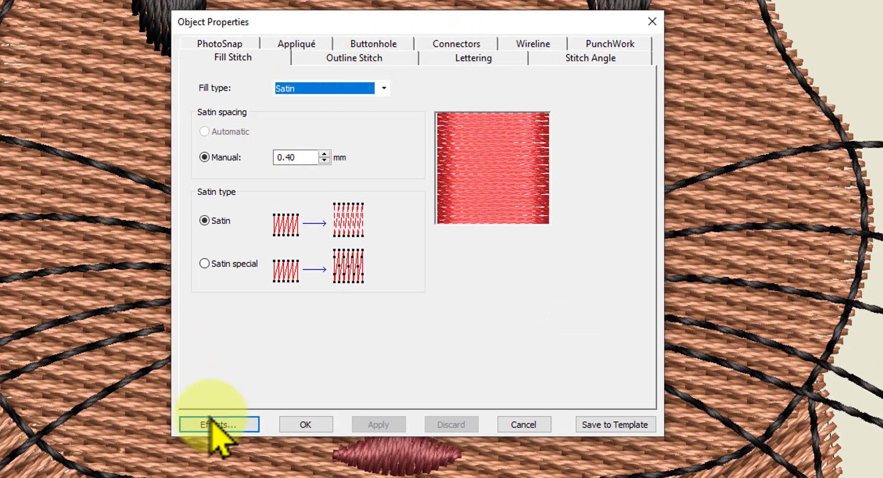
pyautogui.click(222, 424)
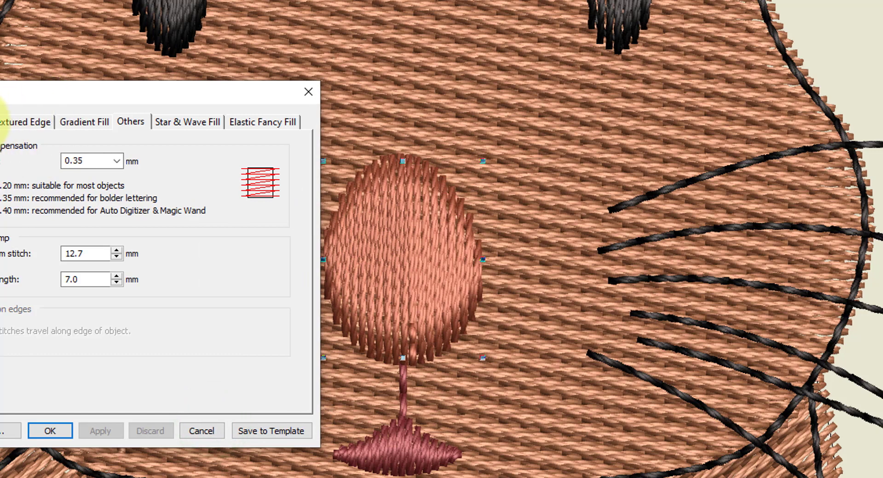
pyautogui.click(39, 120)
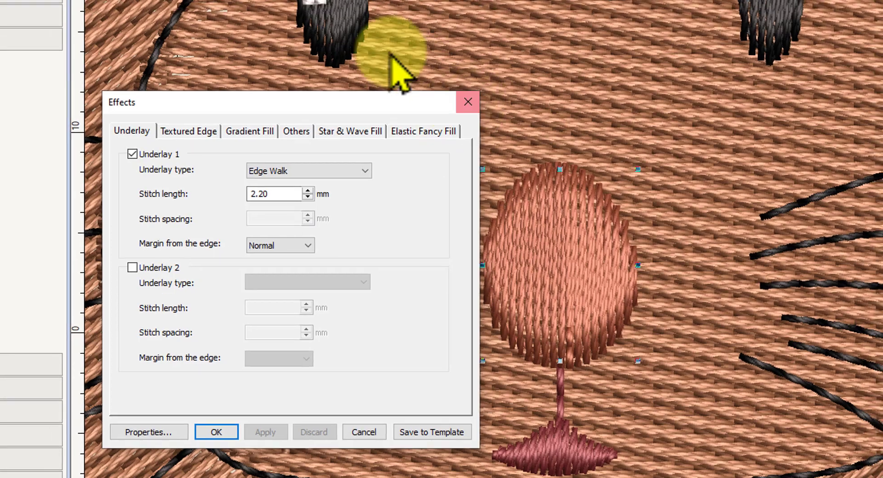
# Select the right bunny's eye on the side nearer the other bunny and check its underlay effects.
pyautogui.click(335, 19)
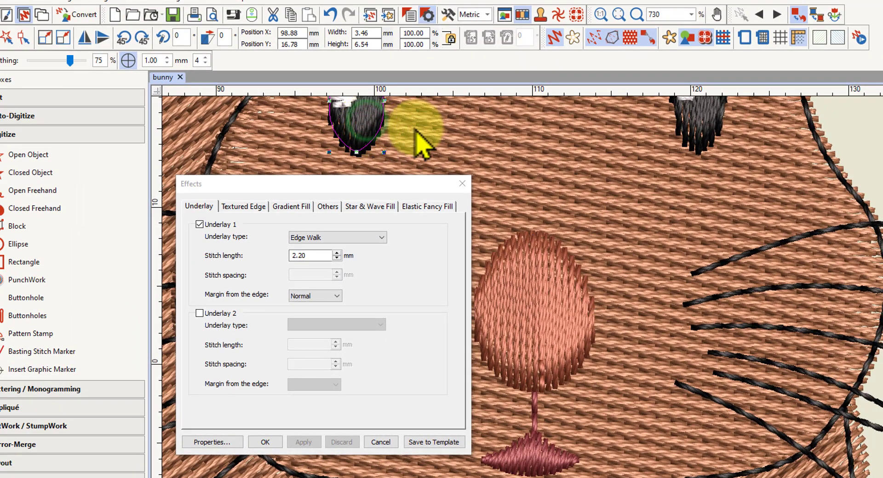
pyautogui.scroll(-1, 416, 140)
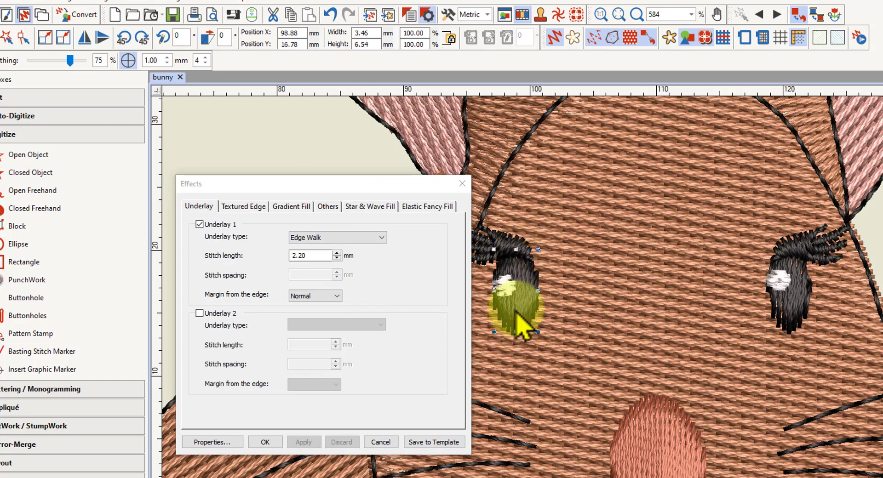
pyautogui.click(317, 236)
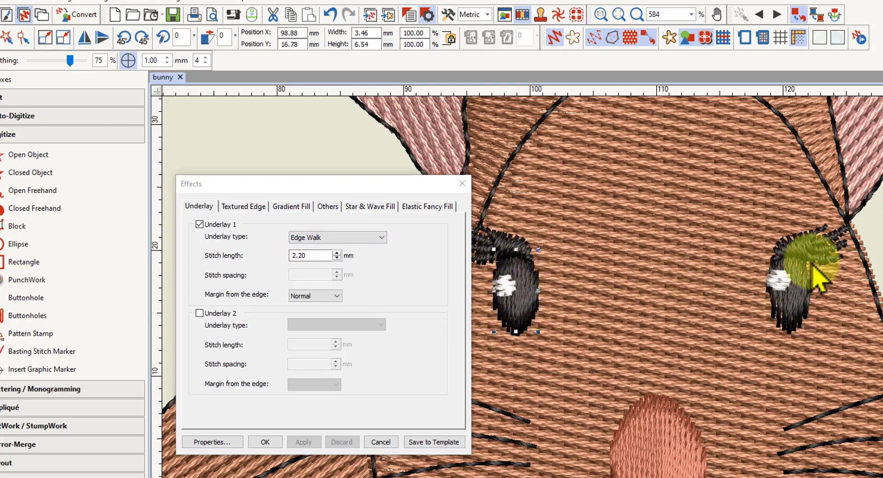
pyautogui.scroll(-6, 563, 318)
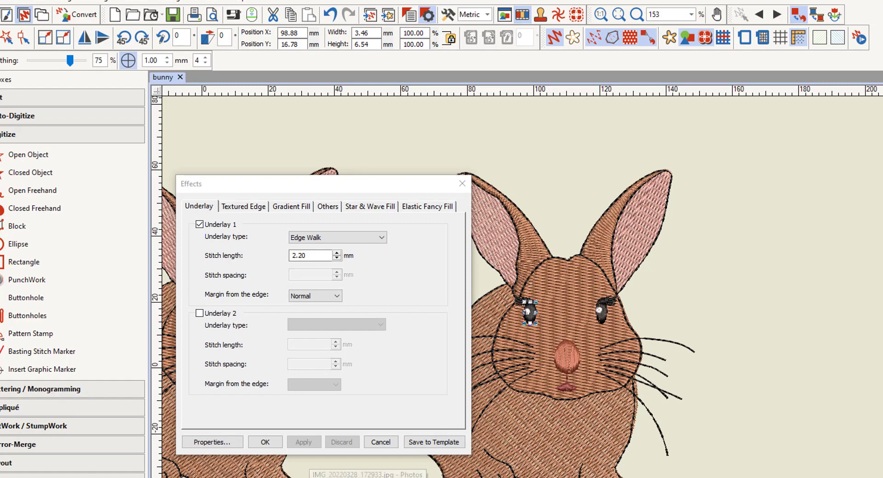
# Switch to Photos, examine the whisker ends and face in the stitched-out bunny photo, and return to BERNINA Embroidery Software.
pyautogui.click(368, 476)
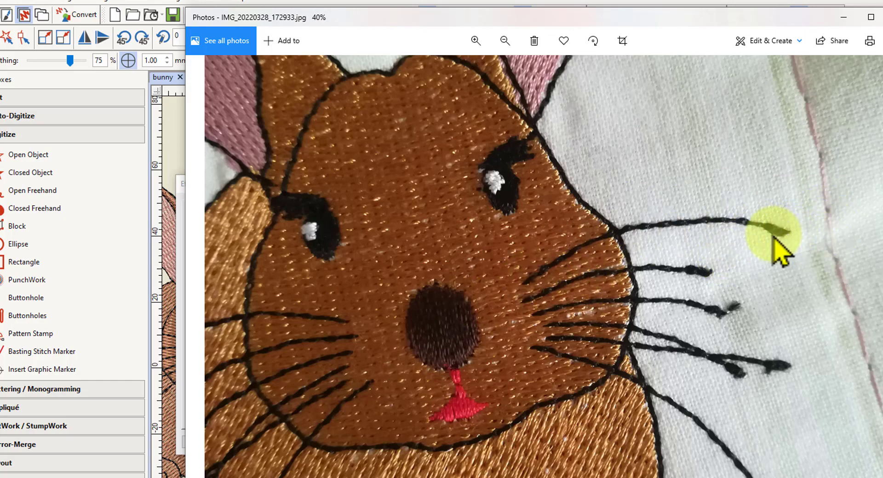
pyautogui.scroll(-3, 754, 271)
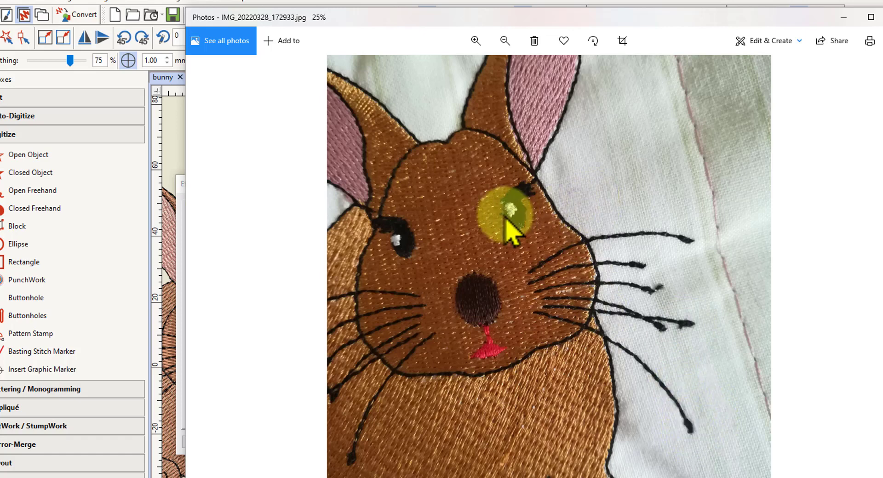
pyautogui.scroll(-2, 507, 225)
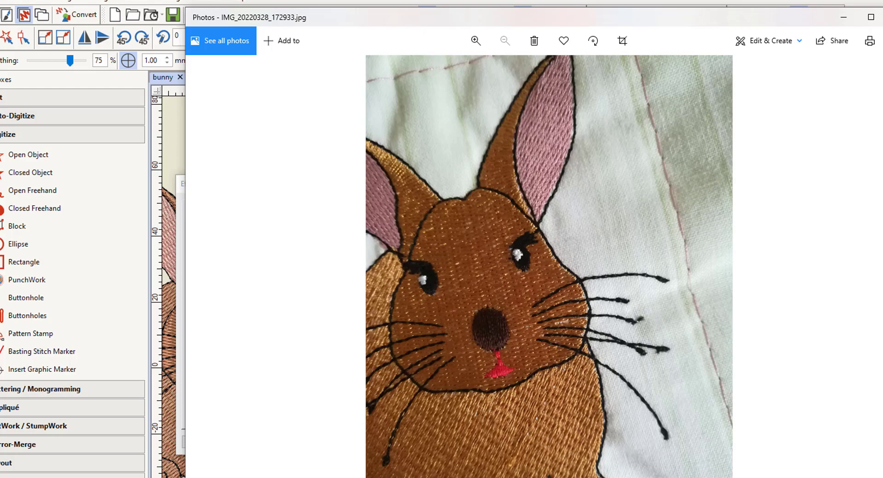
pyautogui.hotkey('alt', 'F4')
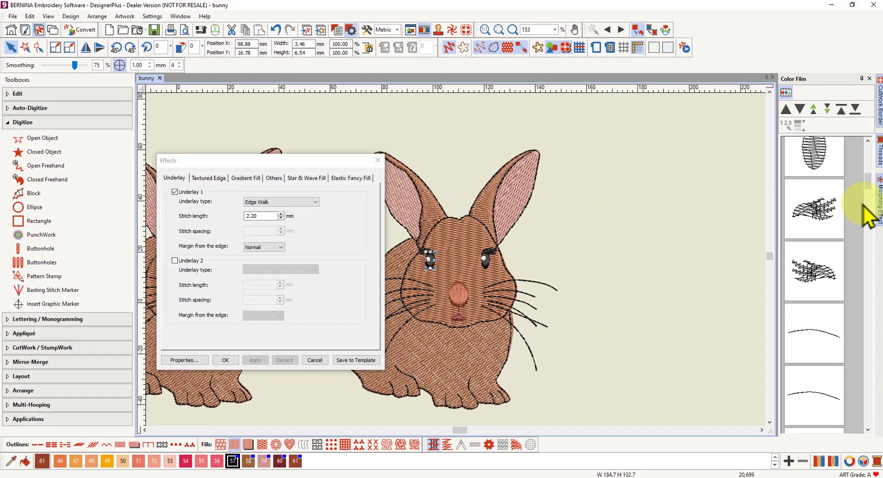
# Look through the individual whisker objects in the stitching sequence, close the effects settings, and compare both whole bunnies with nothing selected.
pyautogui.moveTo(864, 184); pyautogui.dragTo(858, 334)
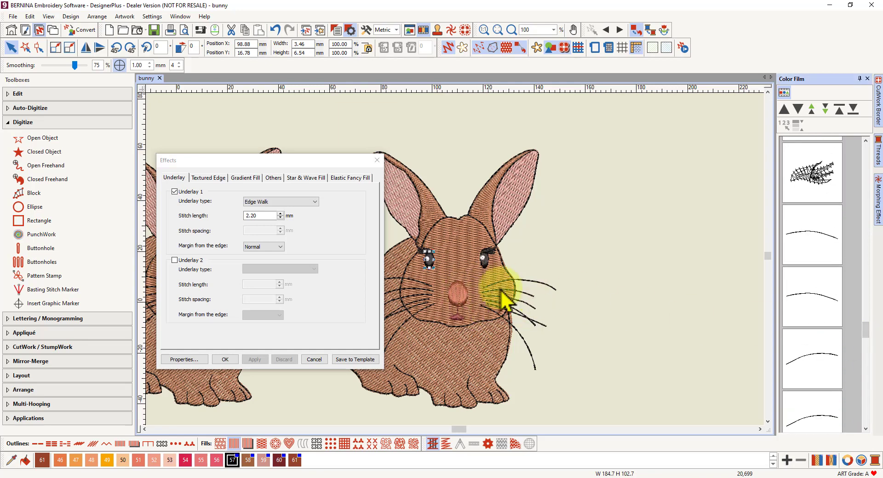
pyautogui.click(377, 159)
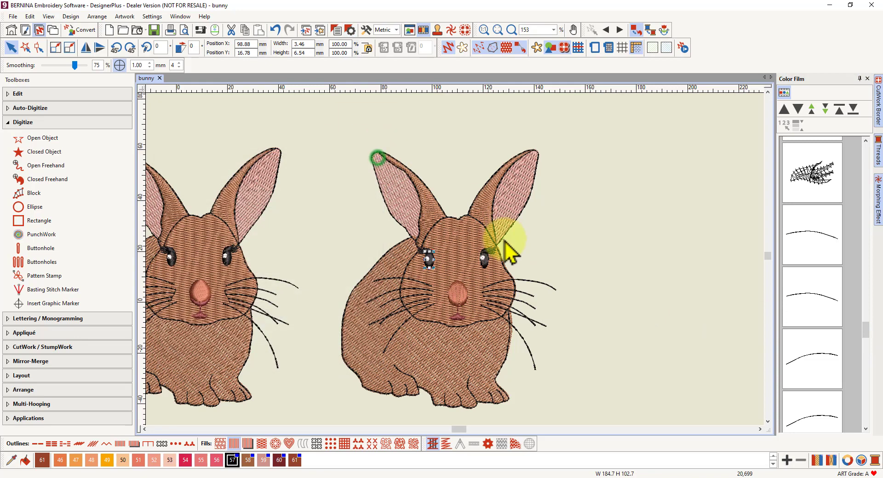
pyautogui.click(607, 197)
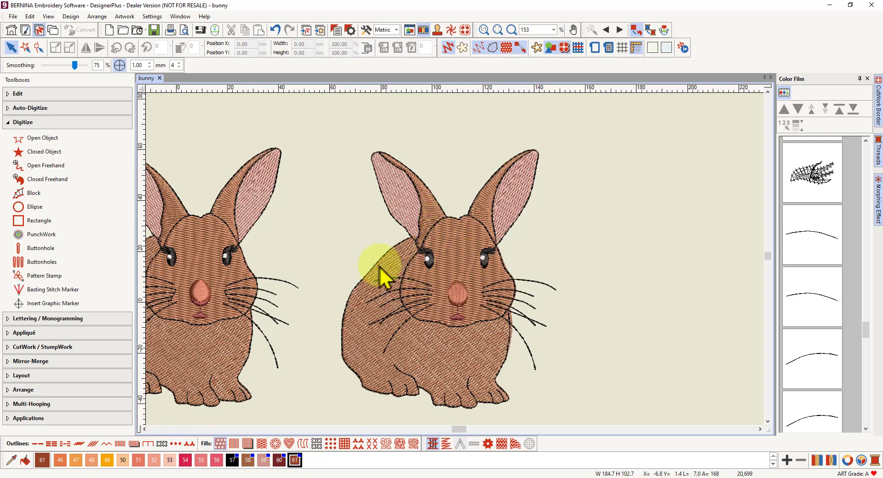
pyautogui.scroll(-1, 457, 267)
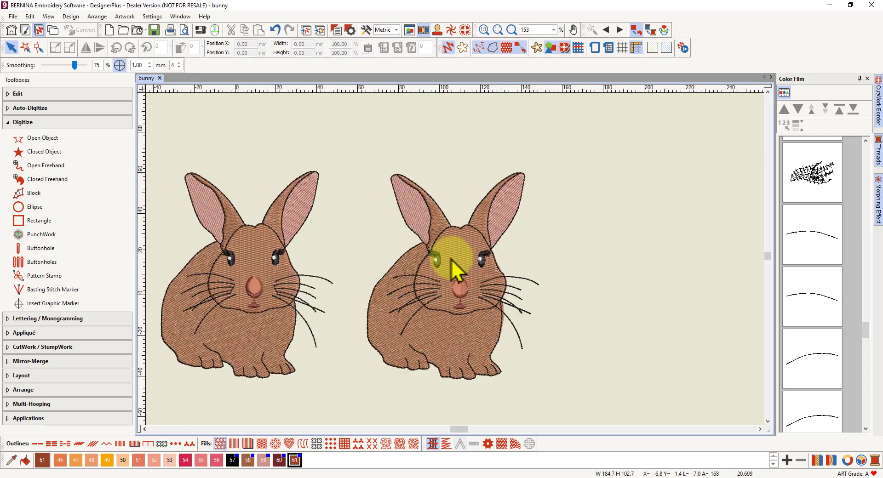